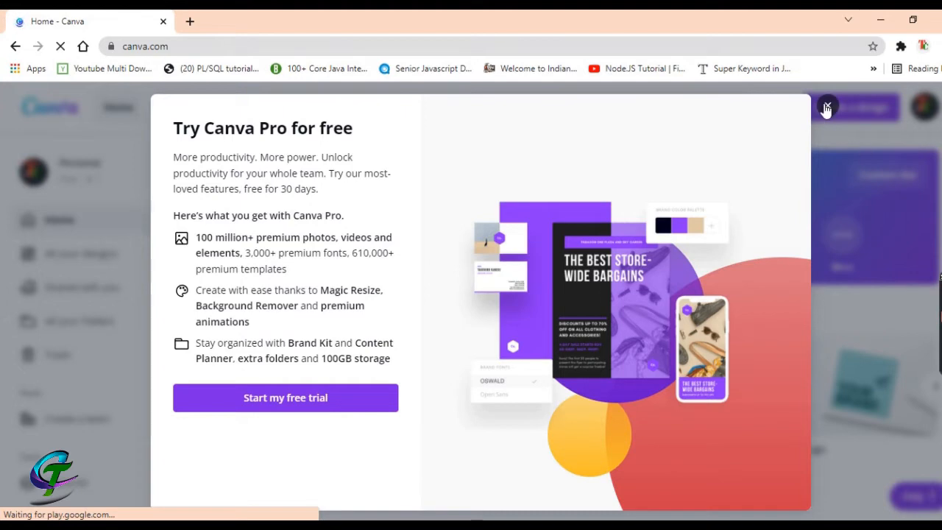
Close the 'Try Canva Pro for free' popup to reveal the Canva home page
click(827, 107)
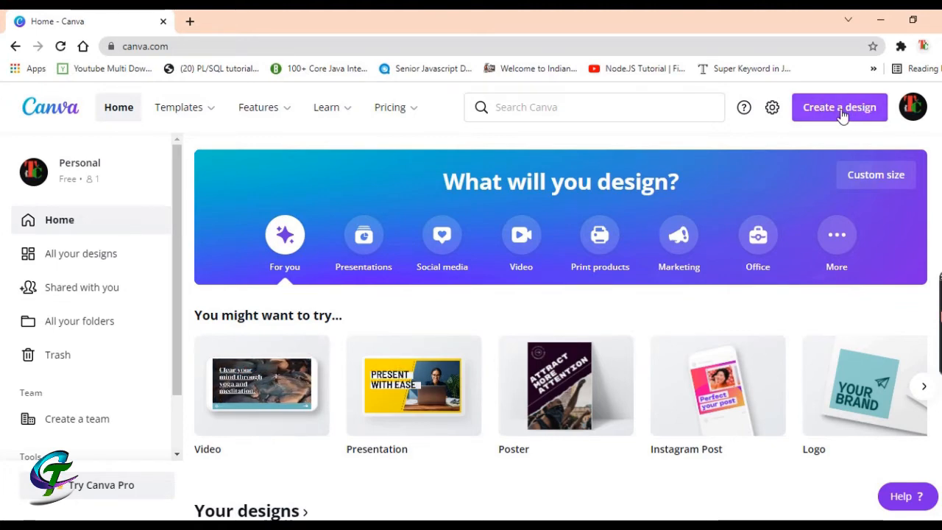
Create a blank 1280 × 720 px YouTube Thumbnail design from the Create a design list
click(839, 111)
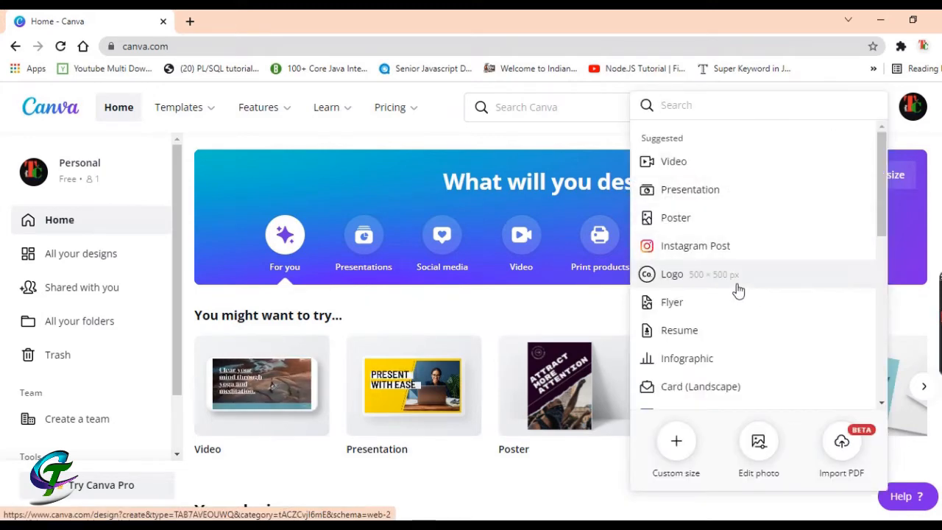
scroll(739, 298, down, 1)
scroll(744, 302, down, 3)
scroll(754, 303, down, 3)
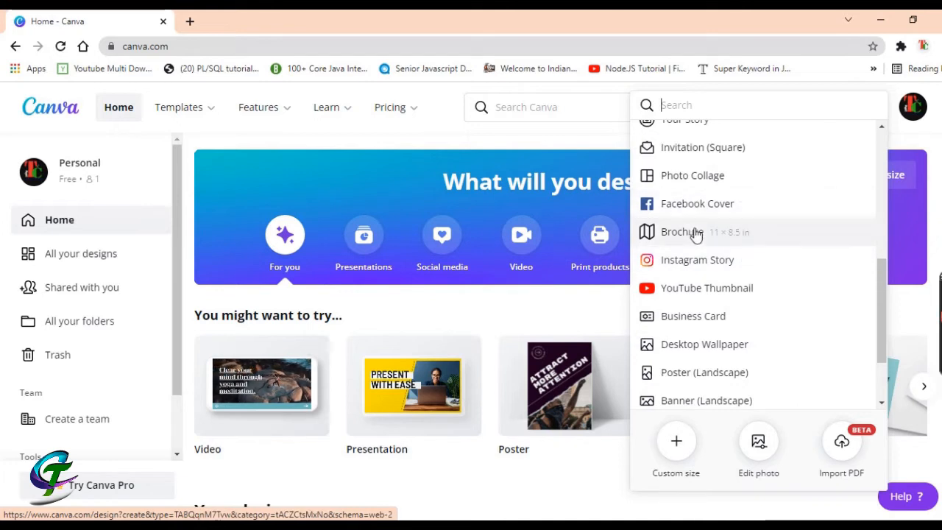
scroll(705, 309, down, 1)
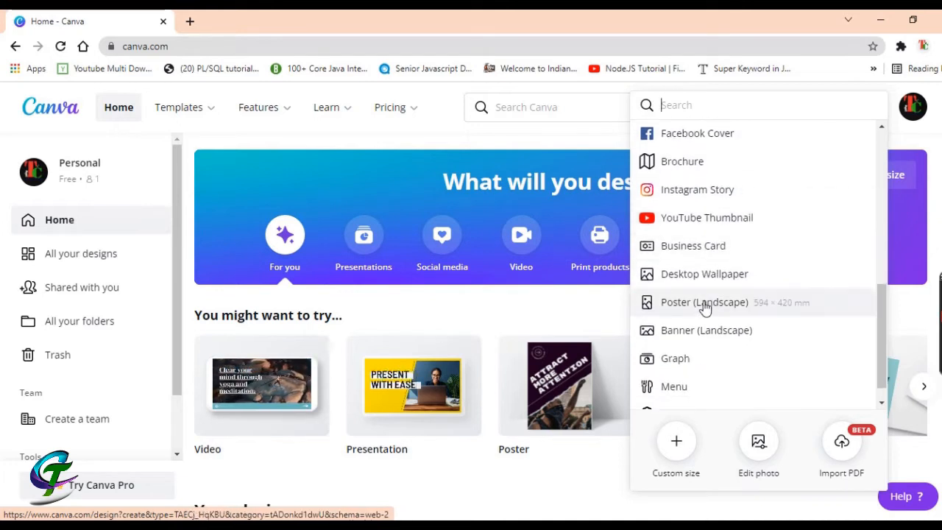
scroll(714, 353, down, 1)
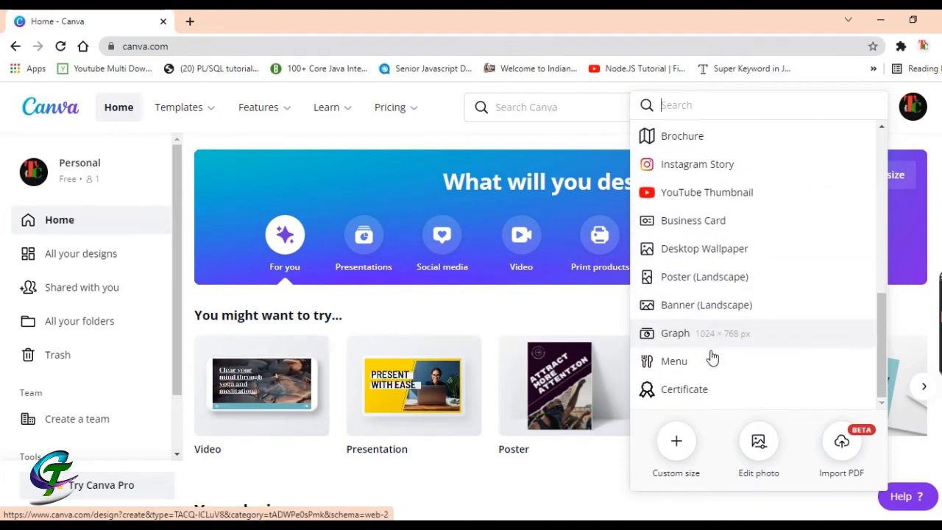
scroll(720, 344, up, 2)
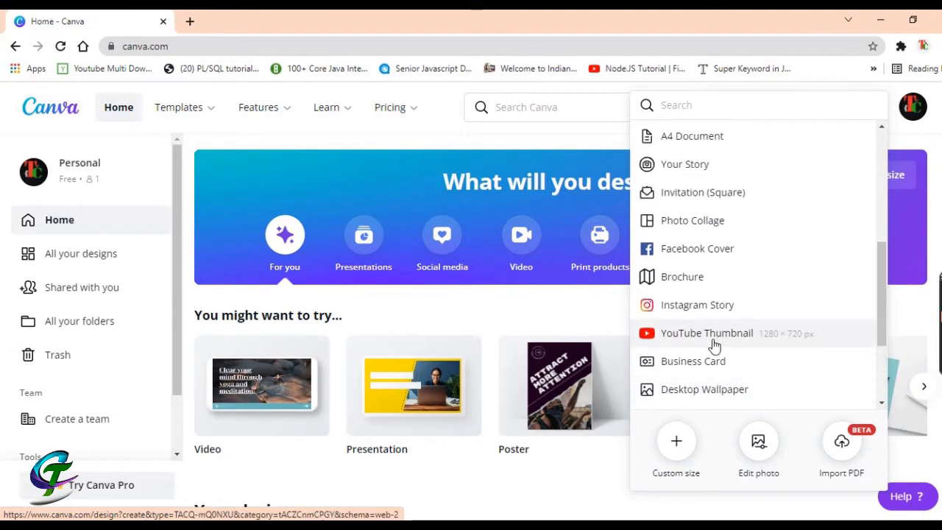
click(701, 340)
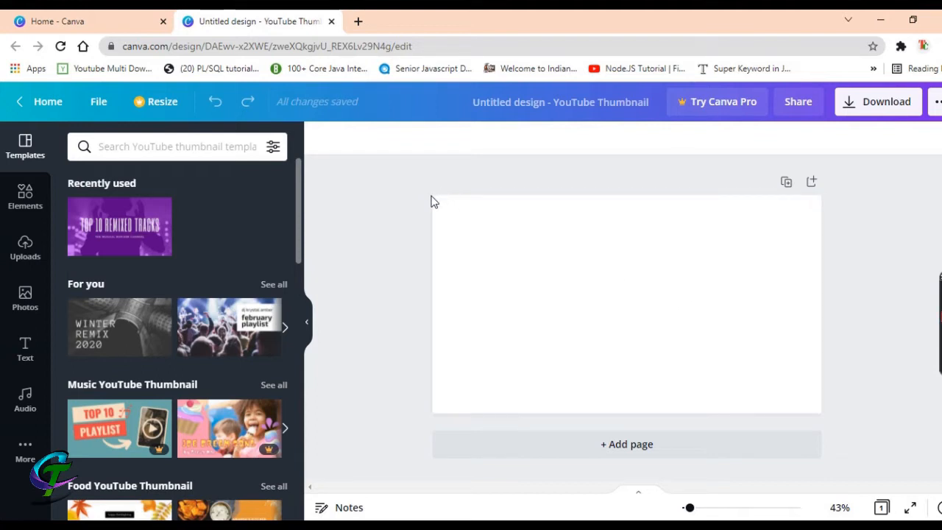
Upload the presenter photo IMG_8344.png from the Thumbnail folder into Uploads
click(25, 254)
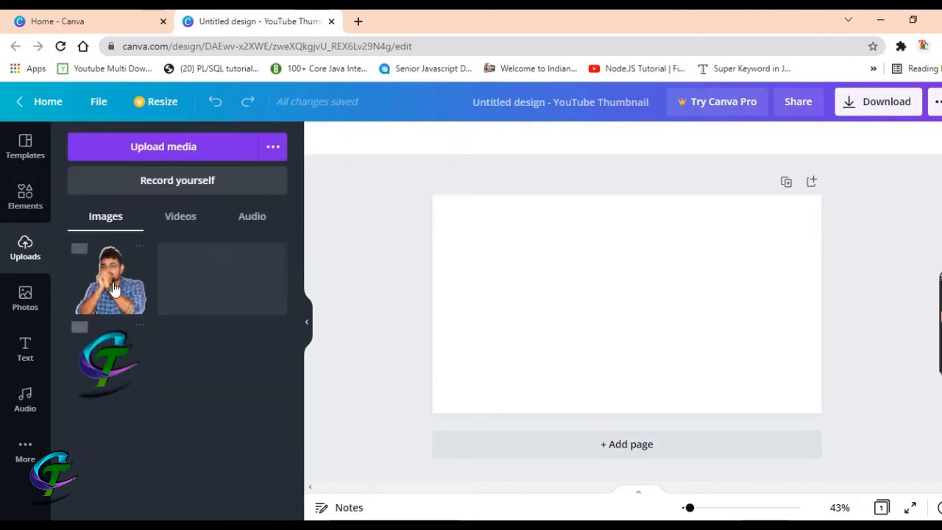
mouse_move(127, 295)
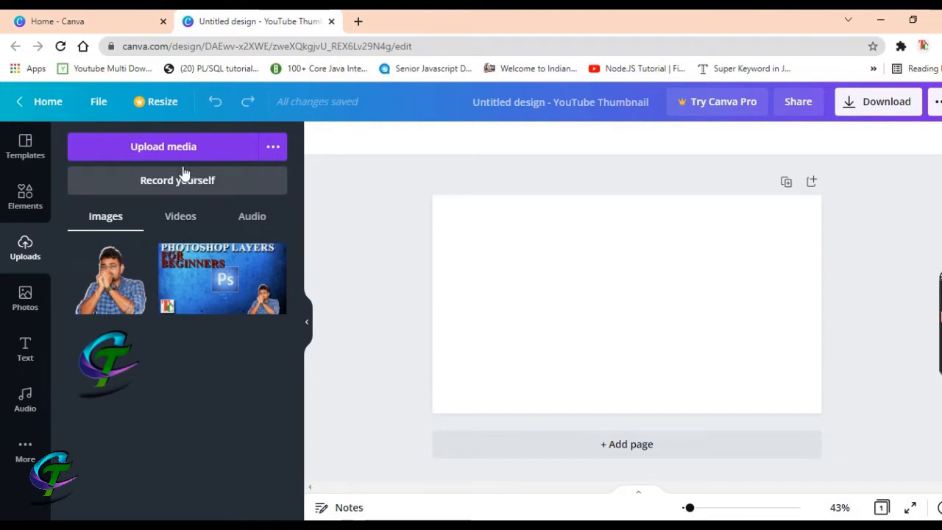
click(169, 150)
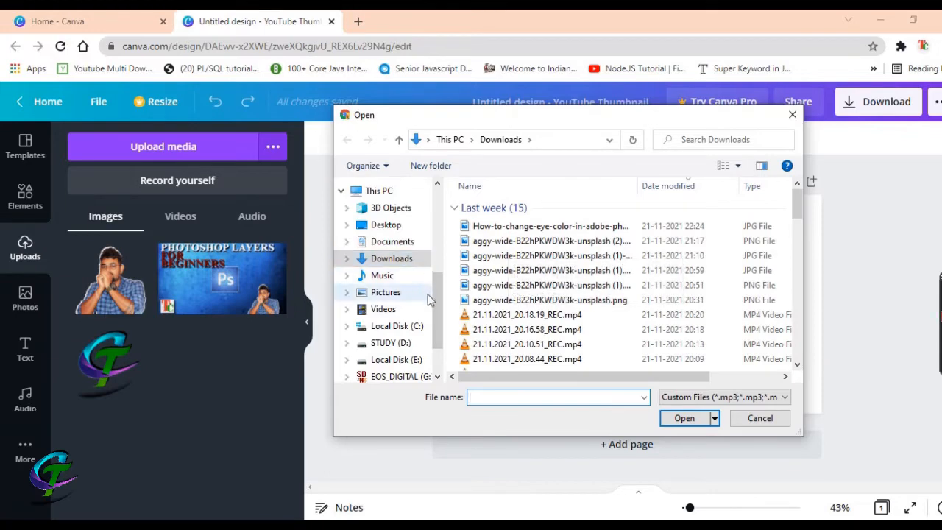
scroll(430, 292, up, 2)
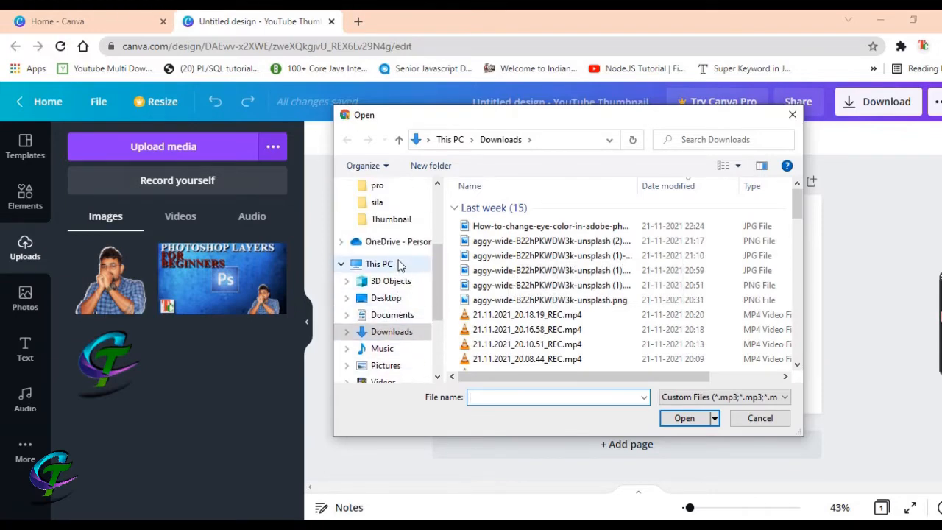
click(391, 219)
scroll(721, 295, down, 3)
scroll(721, 298, down, 2)
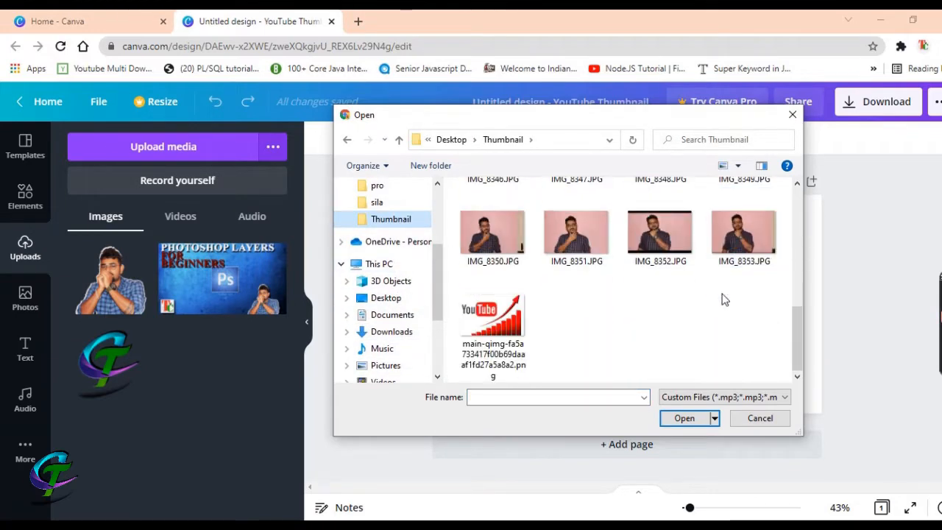
scroll(602, 293, up, 3)
click(678, 216)
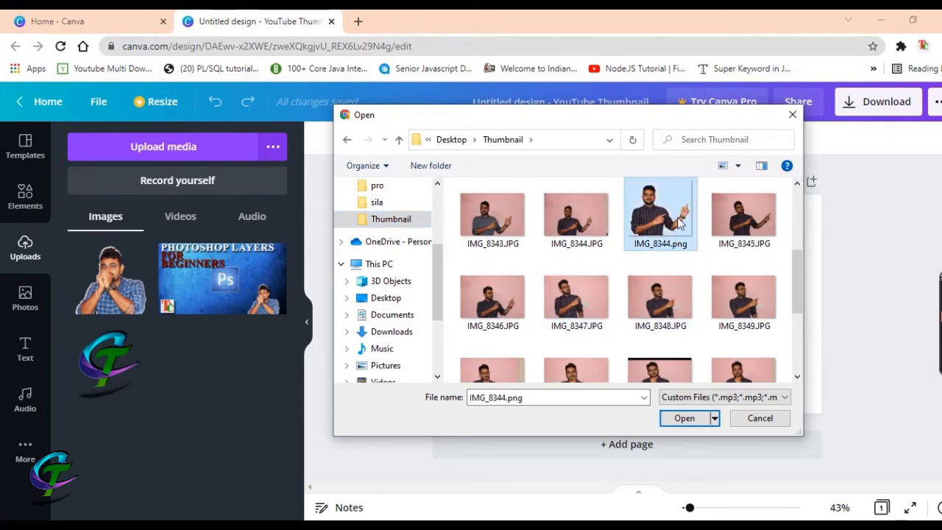
click(683, 417)
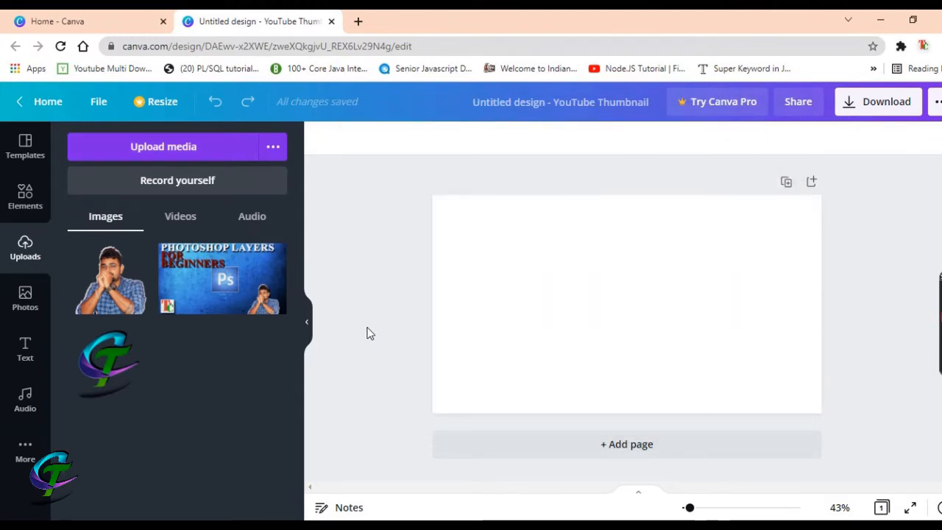
Upload the YouTube rocket growth-chart PNG from the Thumbnail folder as a second image
click(158, 150)
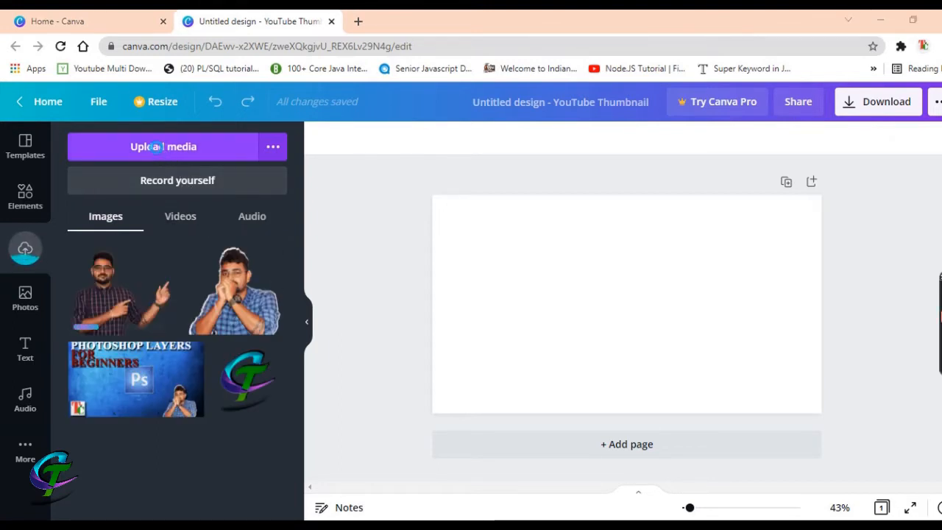
click(592, 247)
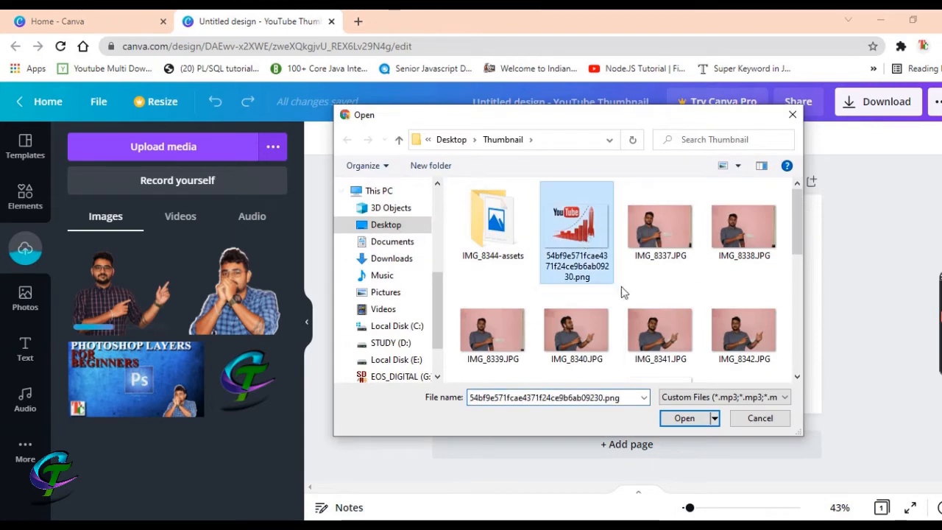
scroll(627, 294, down, 5)
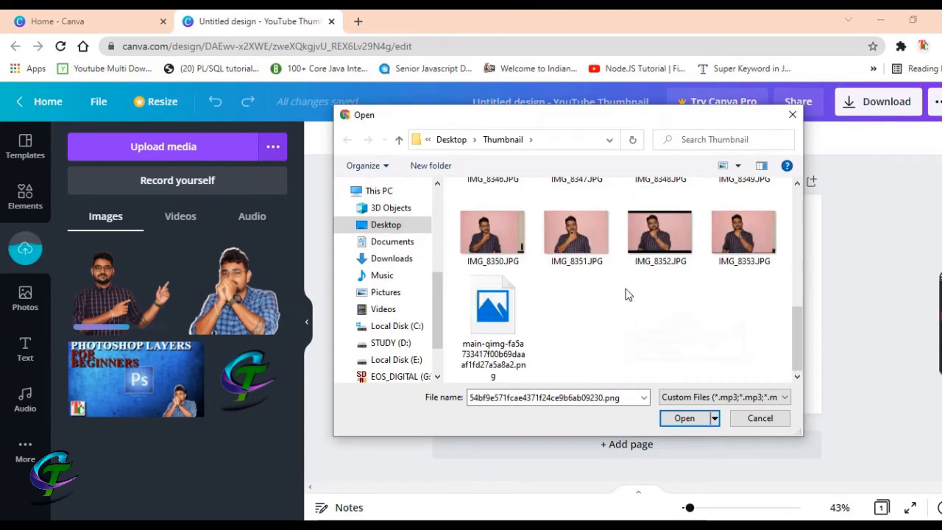
click(684, 418)
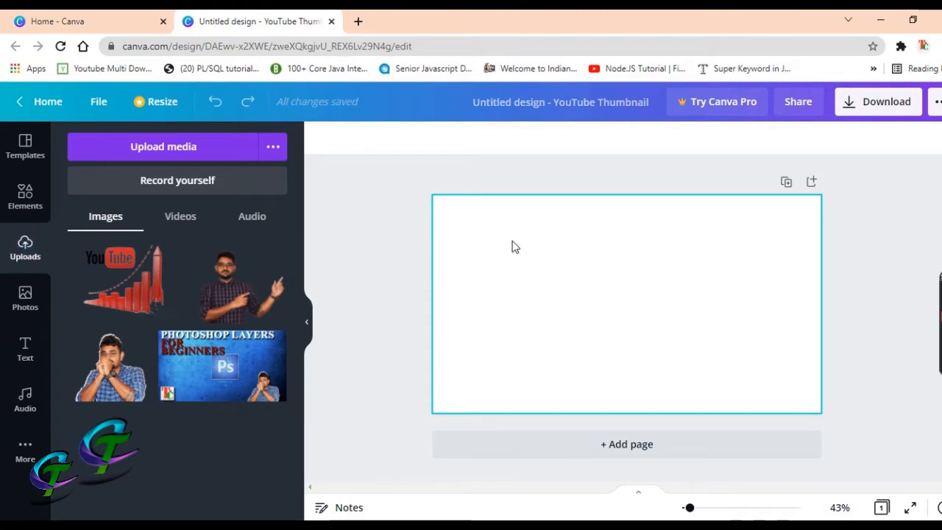
Set the page background colour to the dark gray default swatch
click(610, 227)
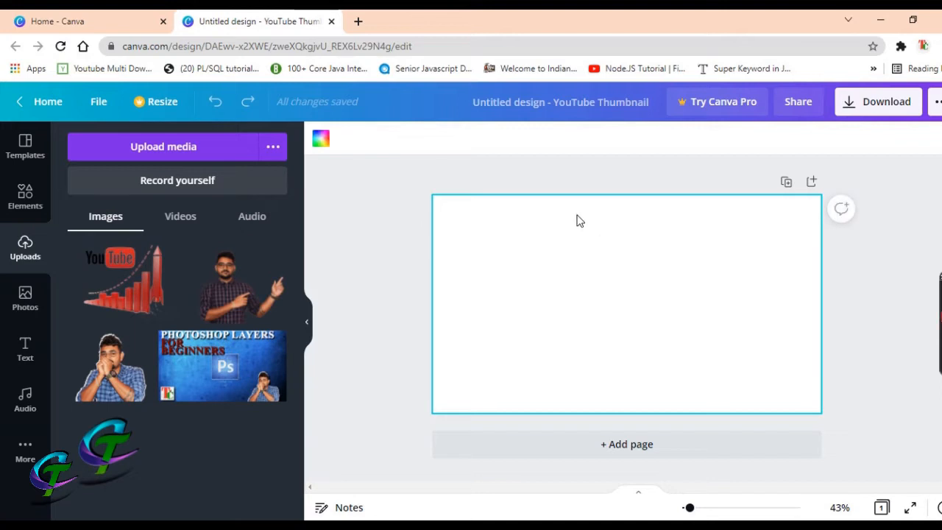
click(321, 142)
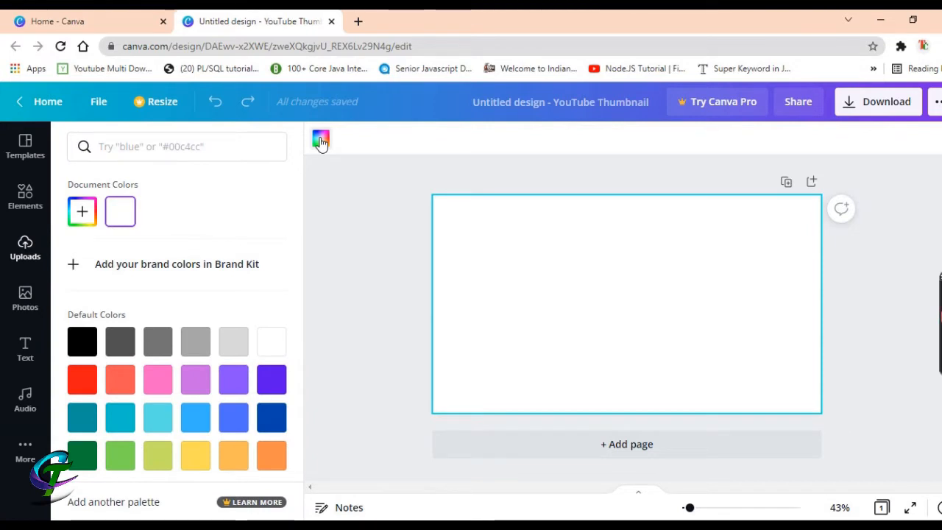
click(159, 343)
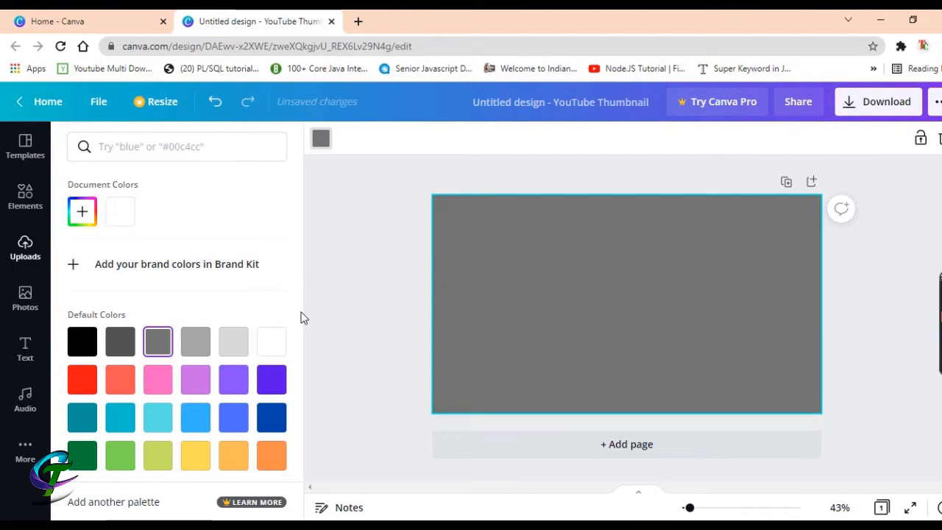
click(116, 352)
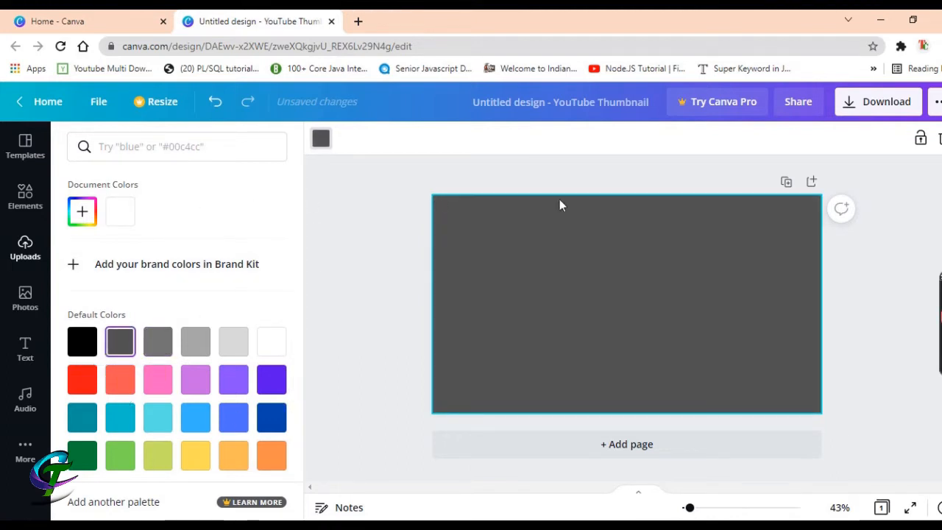
click(320, 140)
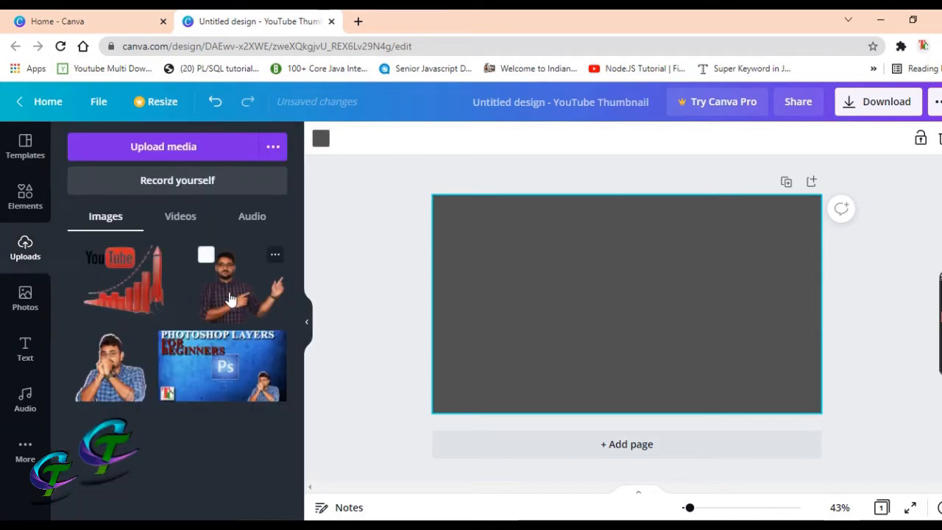
Place the presenter photo on the page, enlarged and resting on the bottom-left edge
drag(232, 298, 489, 305)
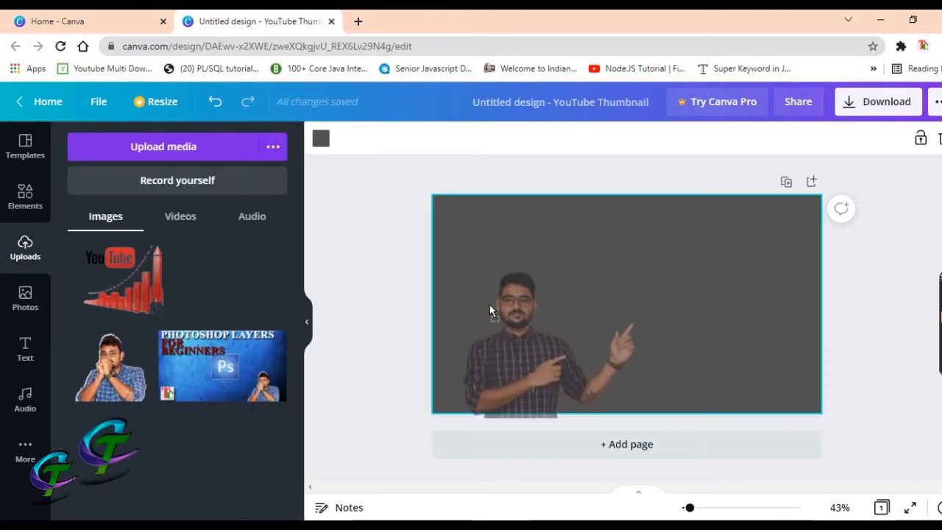
drag(528, 334, 515, 324)
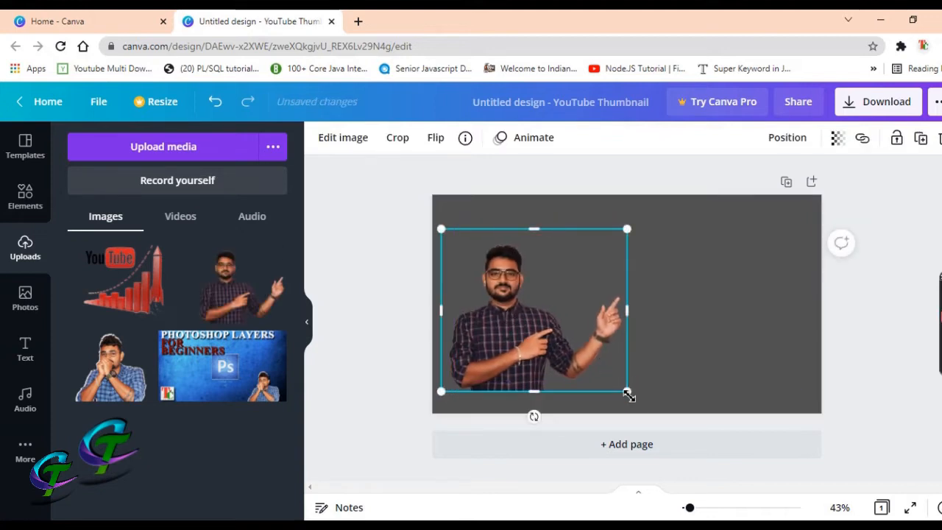
drag(636, 398, 651, 411)
drag(515, 310, 512, 319)
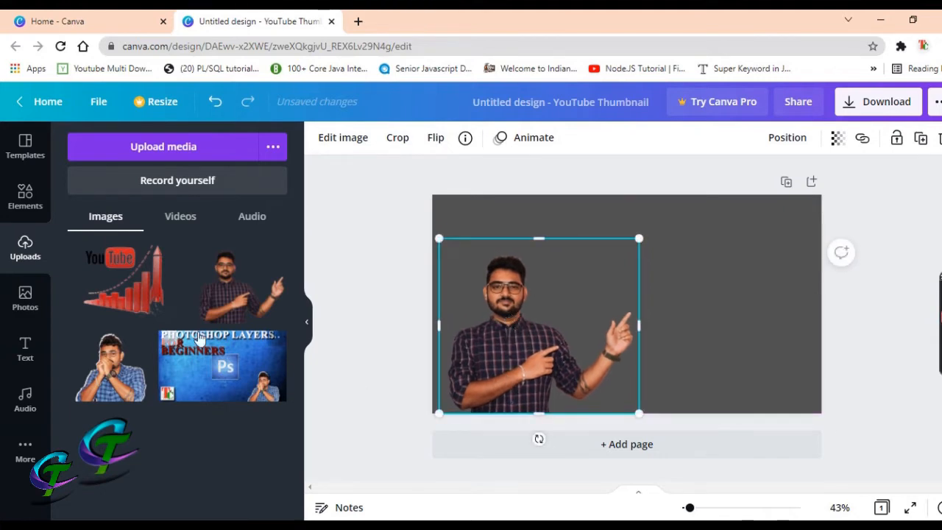
Add the YouTube growth graphic, shrunk and positioned at right beside the presenter's hand
click(151, 301)
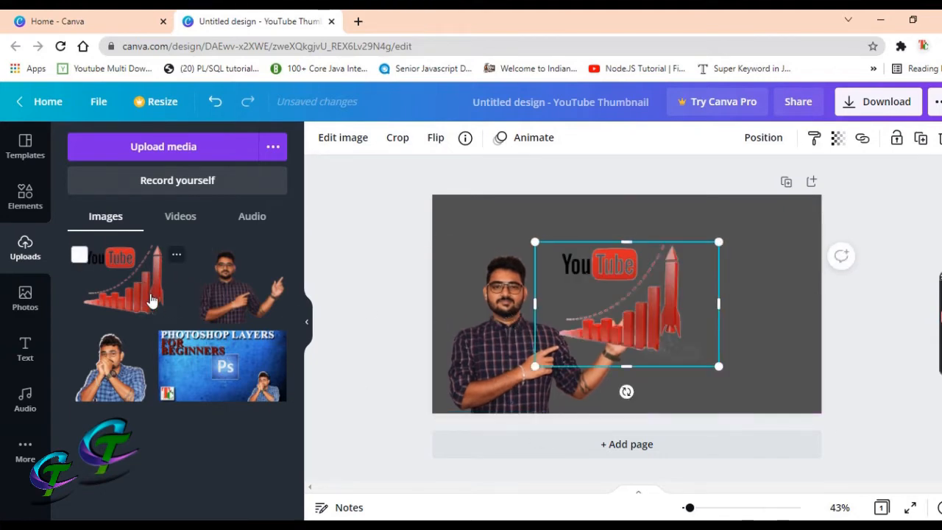
drag(597, 295, 677, 269)
drag(800, 343, 762, 315)
drag(690, 277, 703, 279)
drag(728, 236, 741, 292)
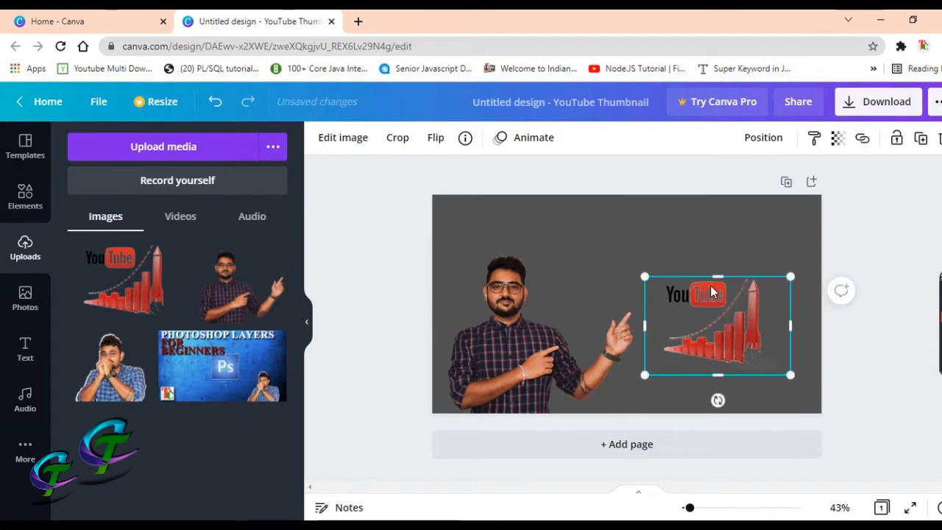
click(26, 350)
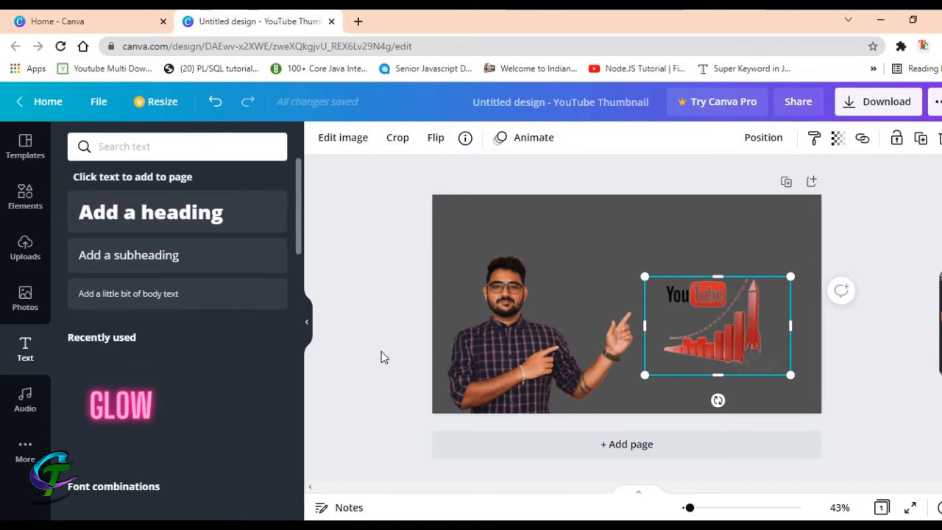
scroll(165, 412, down, 3)
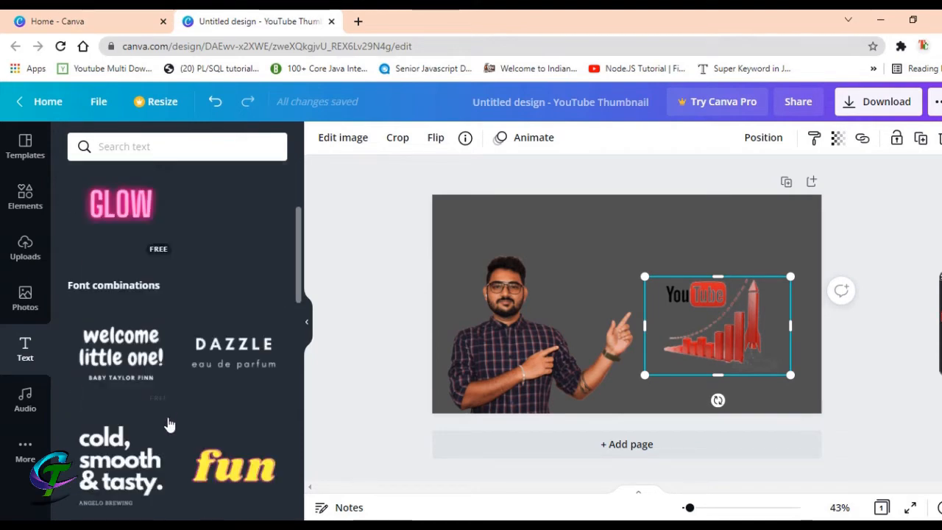
scroll(231, 375, down, 4)
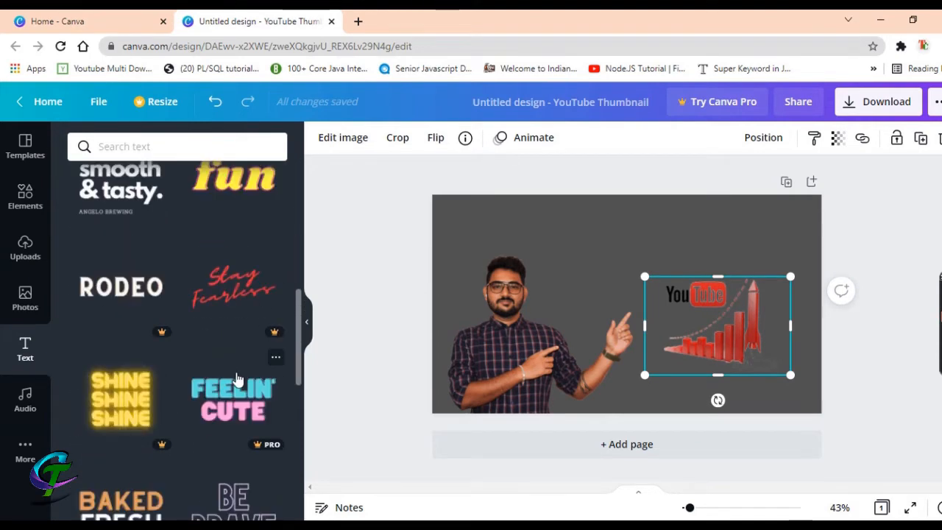
scroll(236, 378, up, 3)
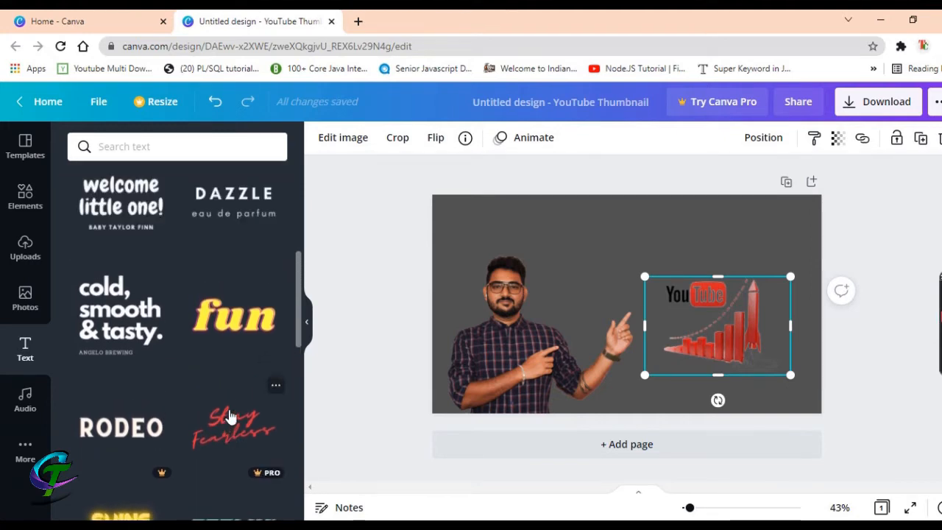
scroll(218, 317, up, 5)
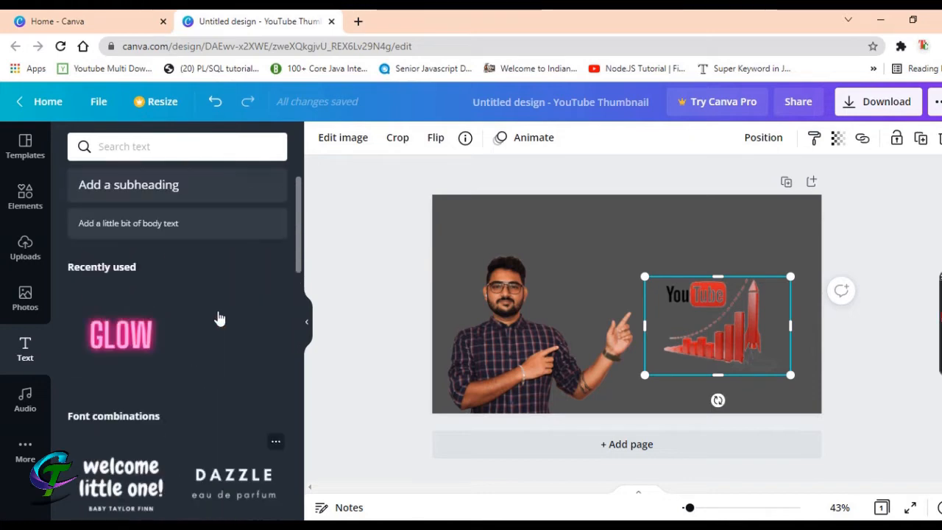
scroll(220, 318, down, 10)
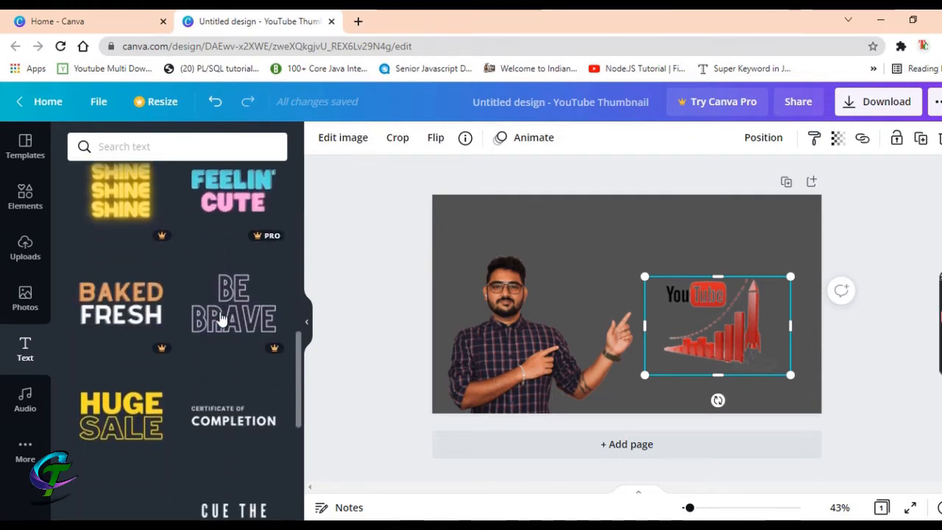
scroll(222, 319, down, 3)
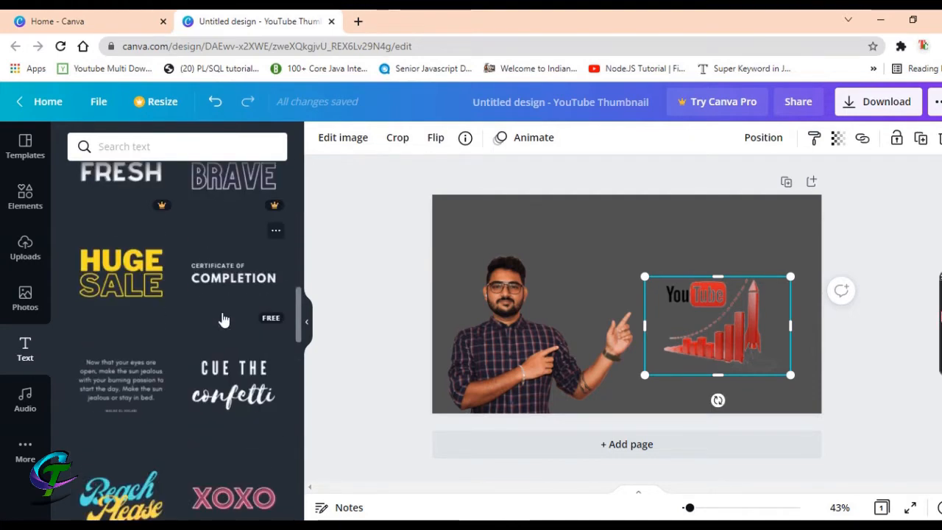
scroll(224, 320, down, 2)
scroll(223, 319, up, 2)
scroll(227, 289, up, 1)
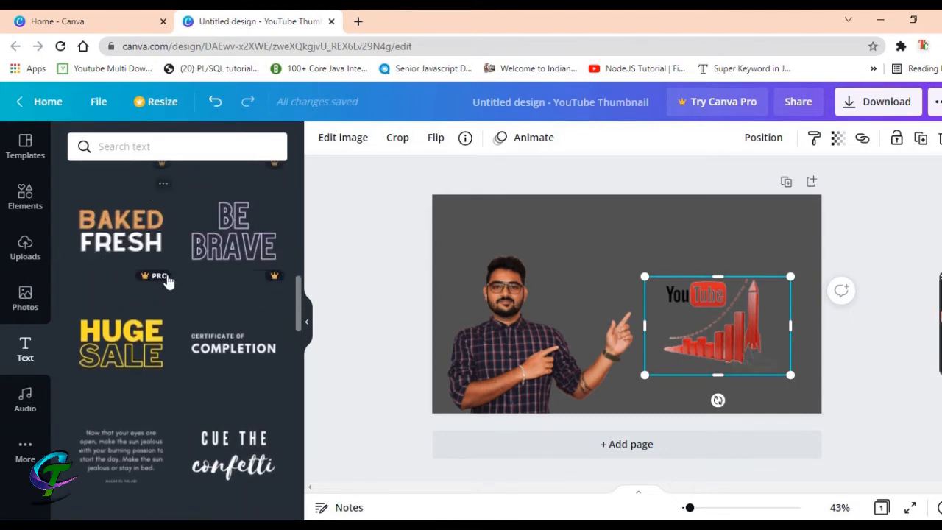
scroll(195, 243, down, 9)
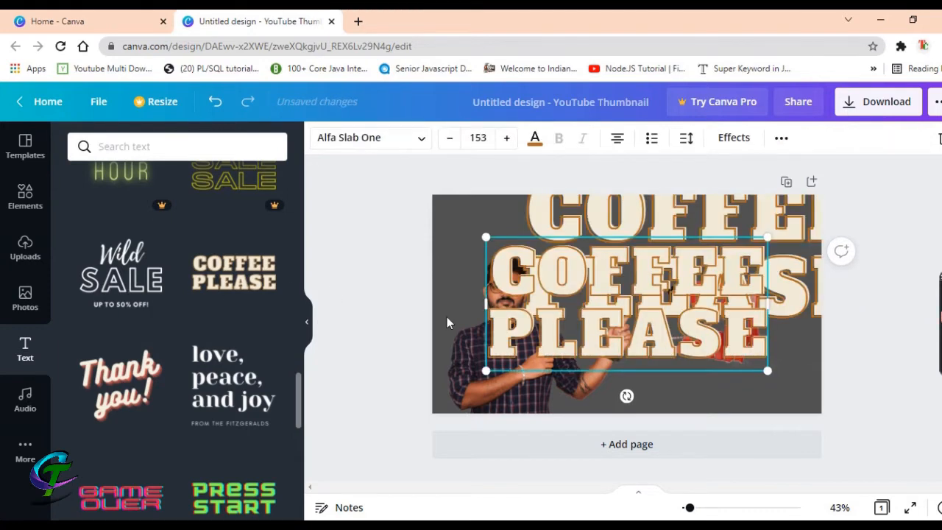
Delete the duplicate COFFEE PLEASE text and shrink the remaining one to 93.7 at top centre
right_click(559, 280)
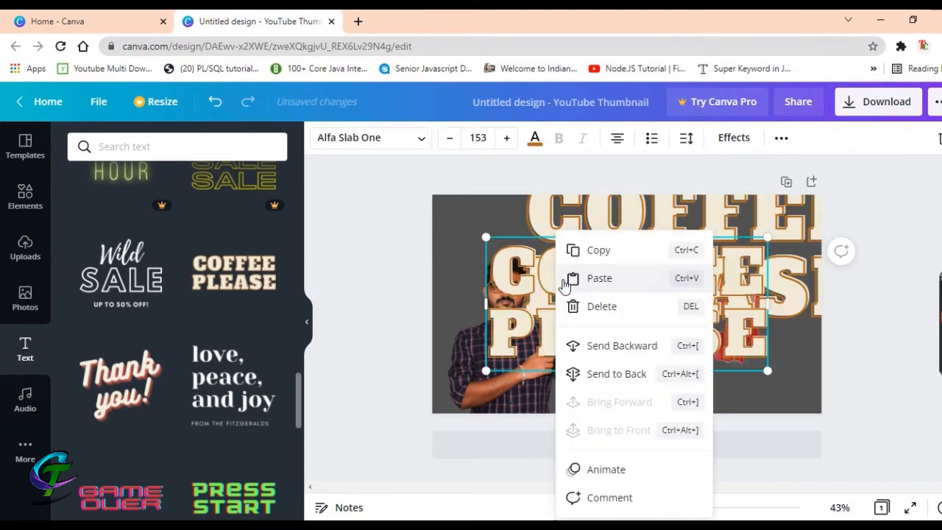
click(599, 304)
drag(637, 251, 582, 297)
drag(812, 381, 638, 298)
drag(565, 258, 651, 238)
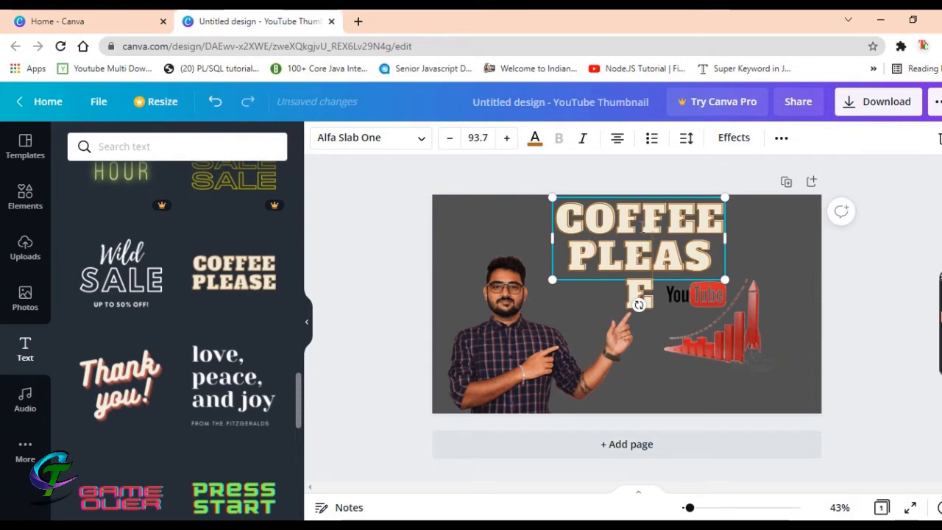
Replace the COFFEE PLEASE wording with 'TIPS TO GROW ON YOUTUBE' and select all of it
double_click(630, 233)
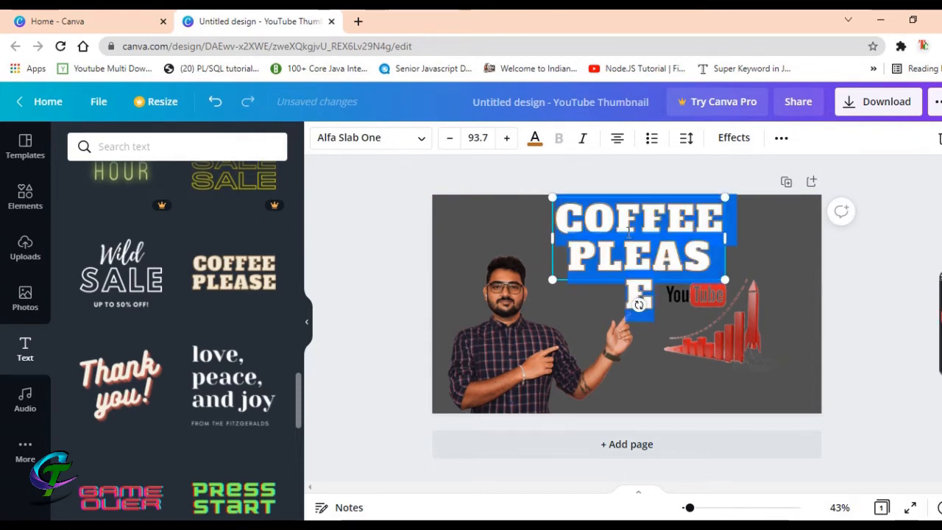
key(BackSpace)
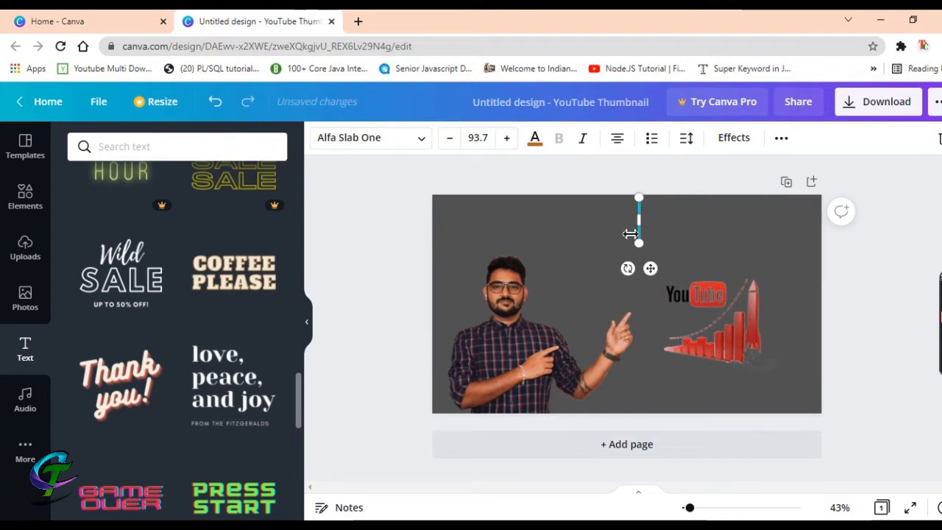
text(TI)
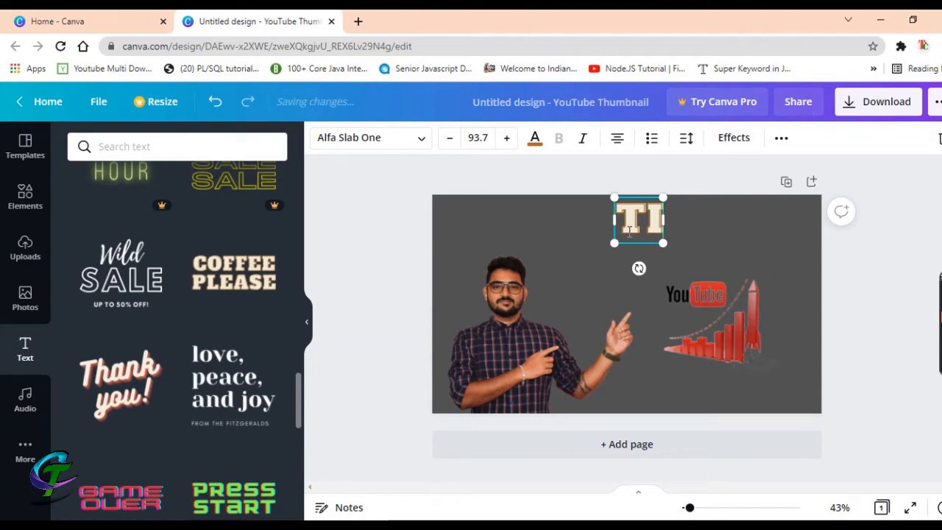
text(PS)
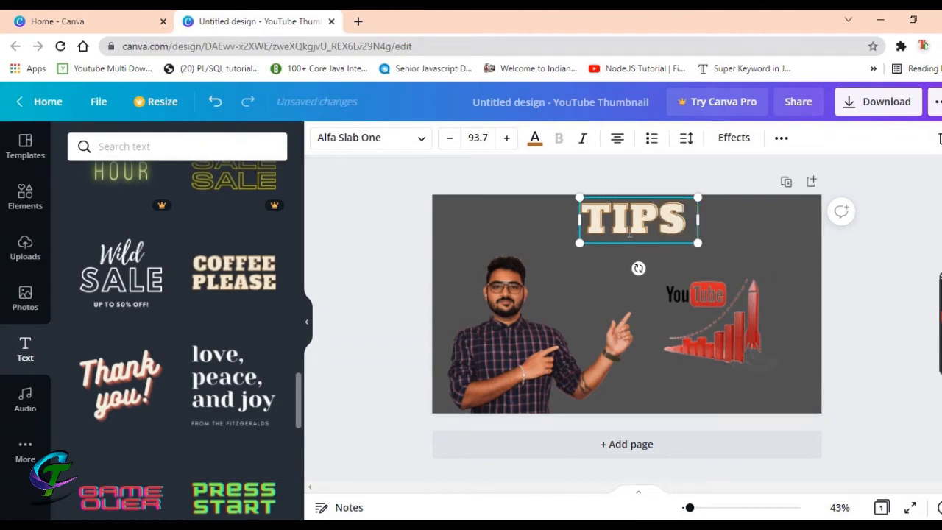
text( TO GROW)
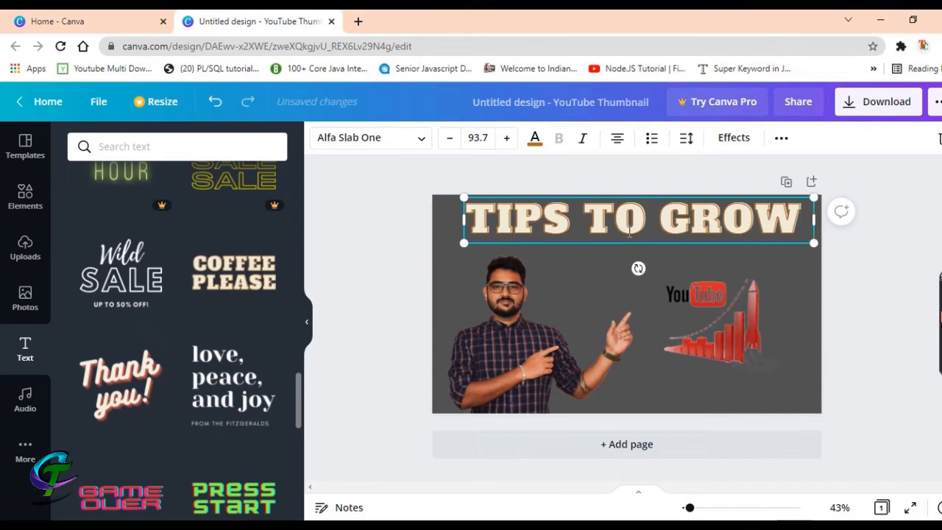
text( ON)
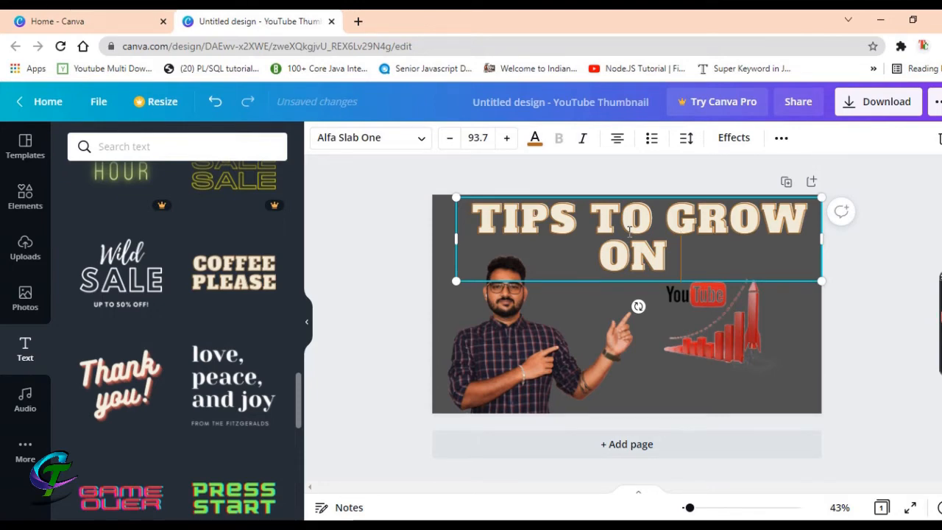
text(Y)
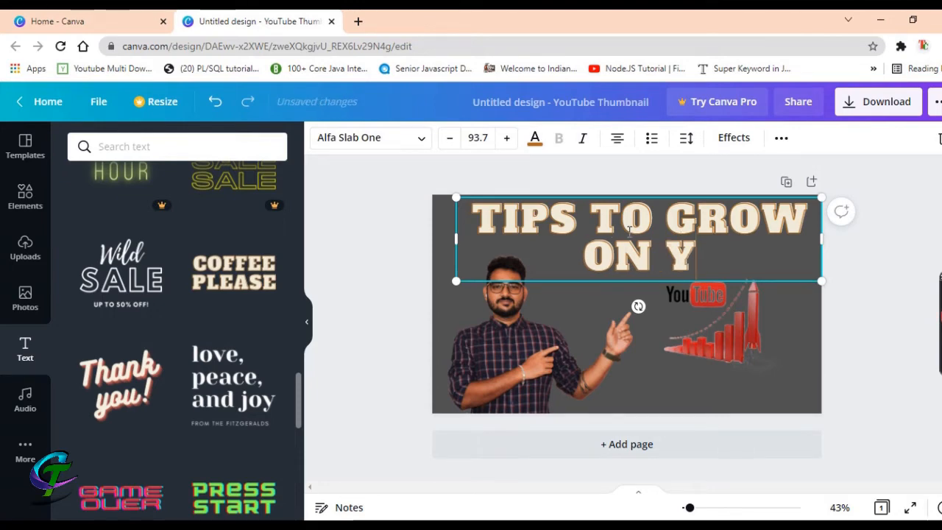
text(OUTUBE)
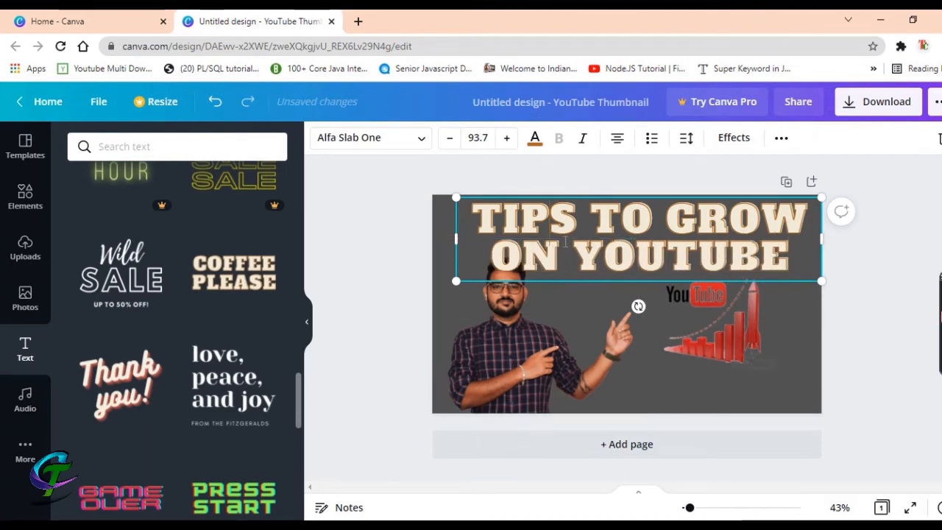
key(ctrl+a)
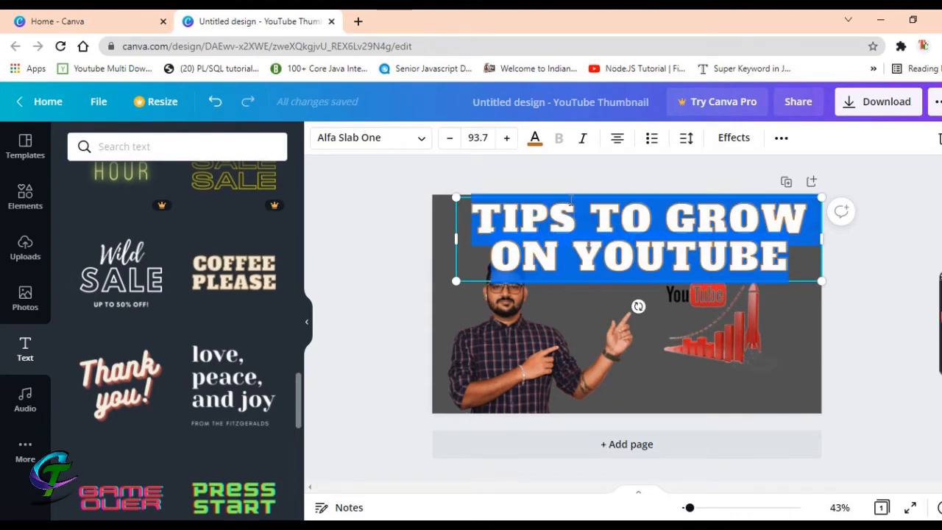
Reduce the headline font size to 50.7 so it fits one line, lowered slightly from the top
click(449, 138)
click(449, 139)
click(448, 138)
click(449, 138)
click(448, 138)
click(449, 138)
click(449, 139)
click(449, 139)
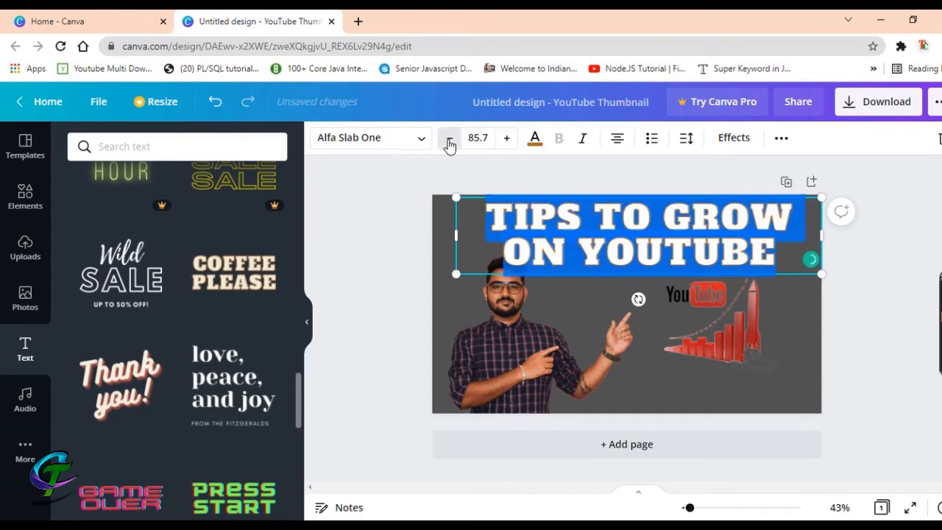
click(448, 140)
click(449, 140)
click(449, 139)
click(449, 140)
click(449, 140)
click(449, 140)
click(449, 139)
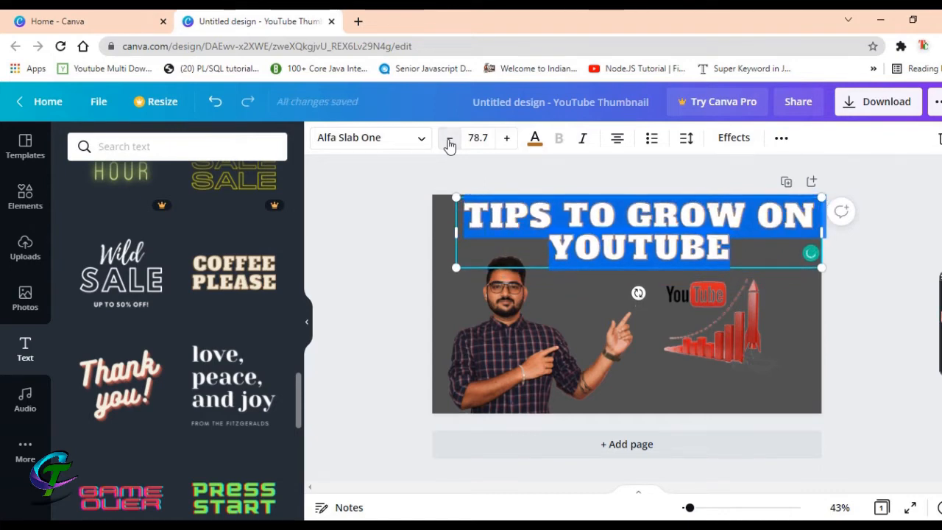
click(449, 140)
click(449, 140)
click(449, 140)
click(449, 140)
click(449, 140)
click(449, 140)
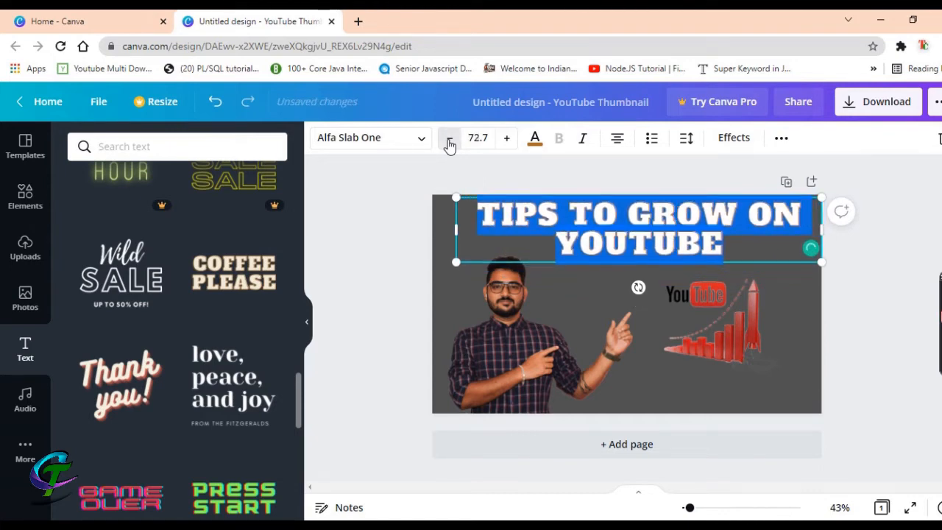
click(449, 139)
click(449, 139)
click(449, 140)
click(449, 140)
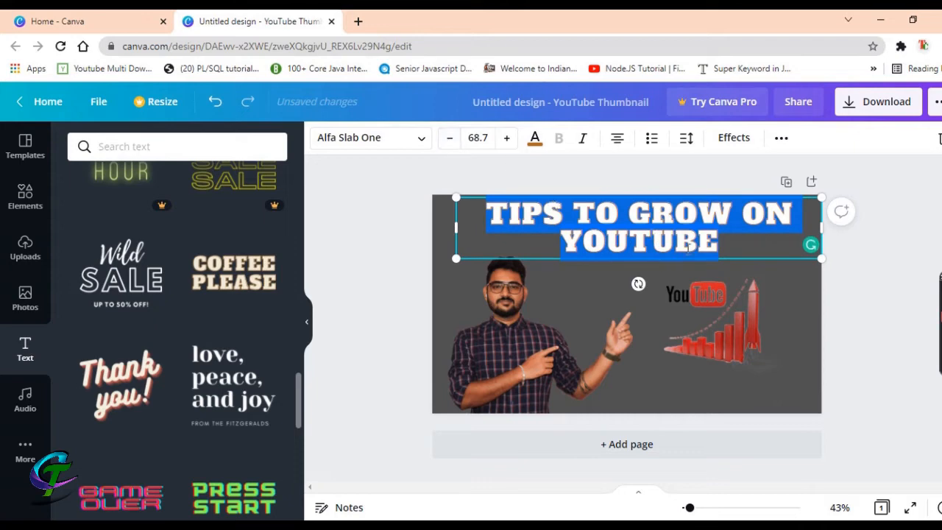
click(448, 140)
click(448, 139)
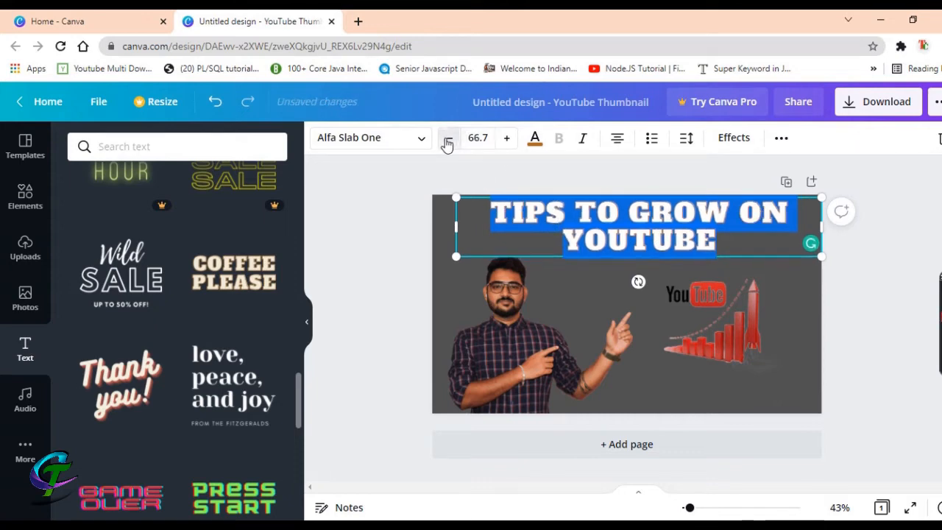
click(448, 139)
click(448, 139)
click(448, 139)
click(448, 139)
click(449, 139)
click(448, 139)
click(448, 139)
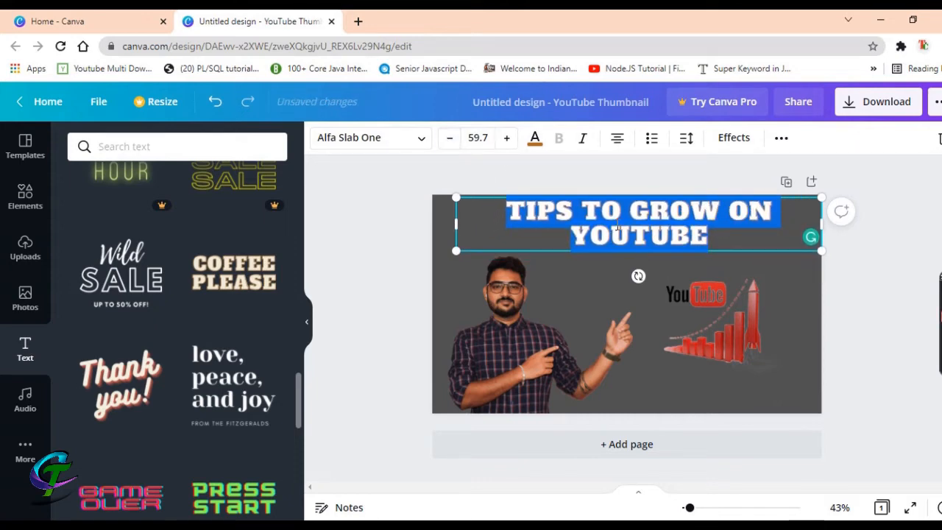
click(449, 140)
click(449, 139)
click(449, 139)
click(449, 139)
click(449, 139)
click(449, 139)
click(449, 139)
click(449, 139)
click(448, 139)
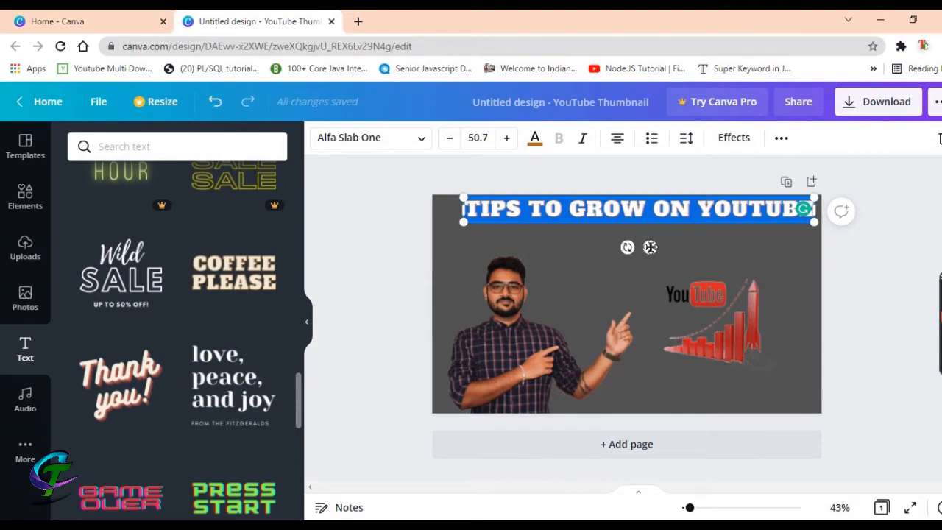
drag(649, 246, 643, 261)
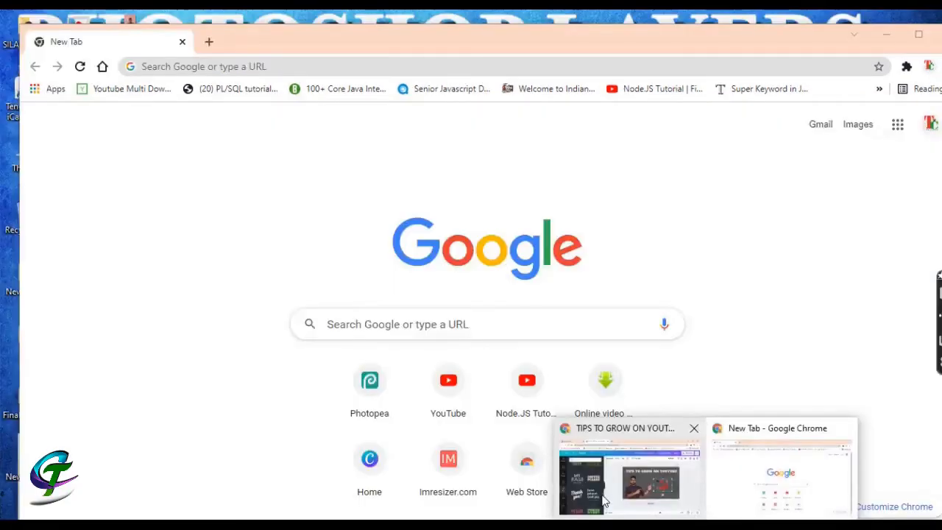
click(604, 500)
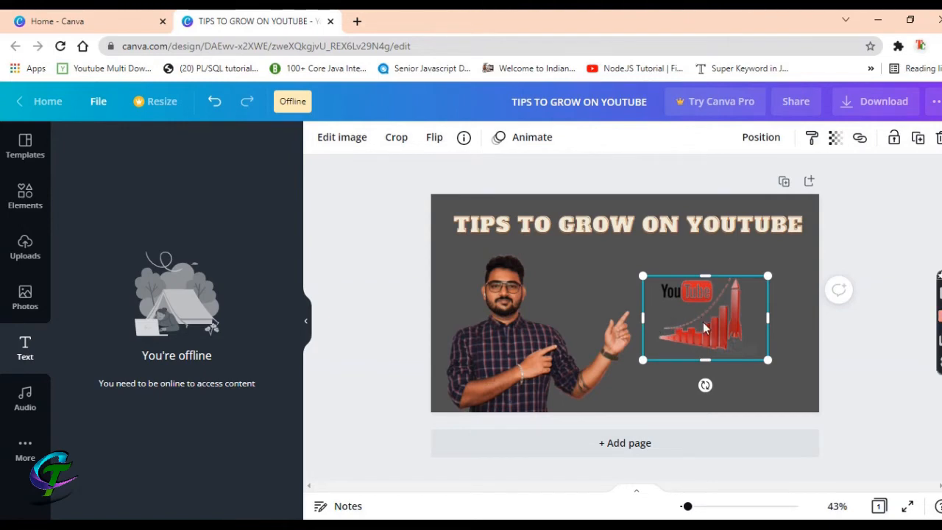
Nudge the growth graphic slightly lower and check the Photos and Uploads panels
mouse_move(702, 319)
mouse_down()
mouse_move(711, 341)
mouse_move(707, 329)
mouse_up()
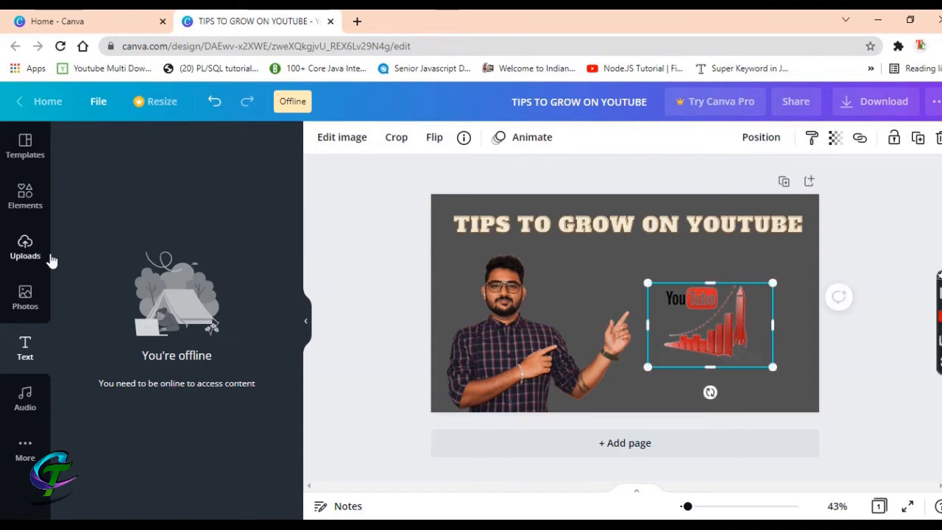
click(23, 301)
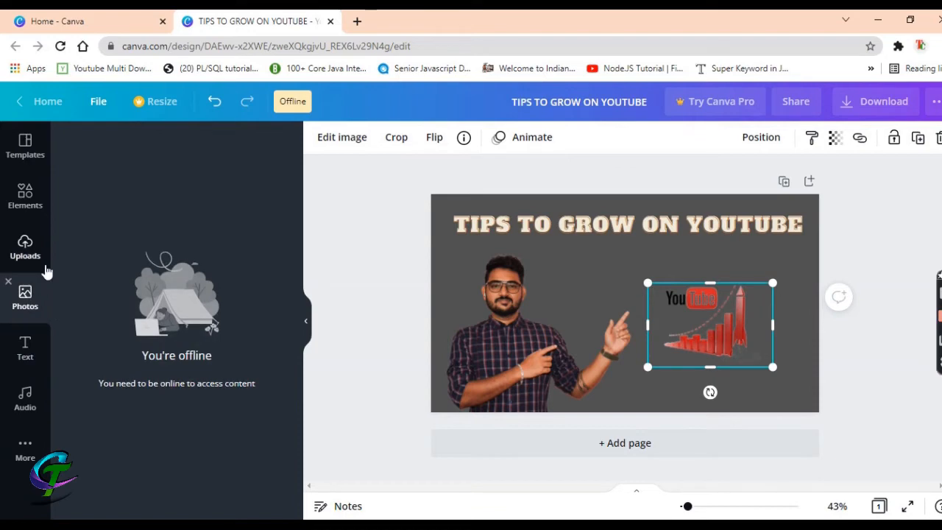
click(29, 250)
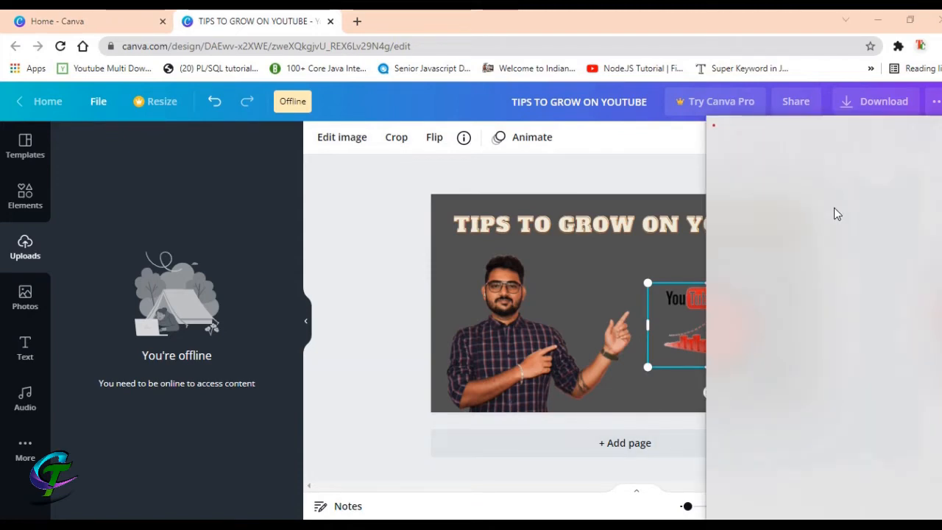
Connect to the iPhone hotspot Wi-Fi so the Photos library loads again
click(773, 143)
click(858, 201)
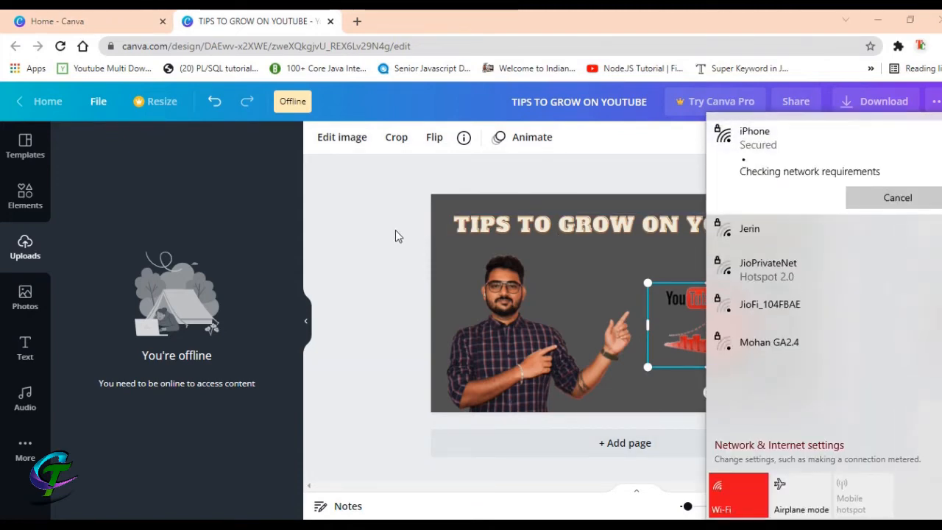
click(214, 227)
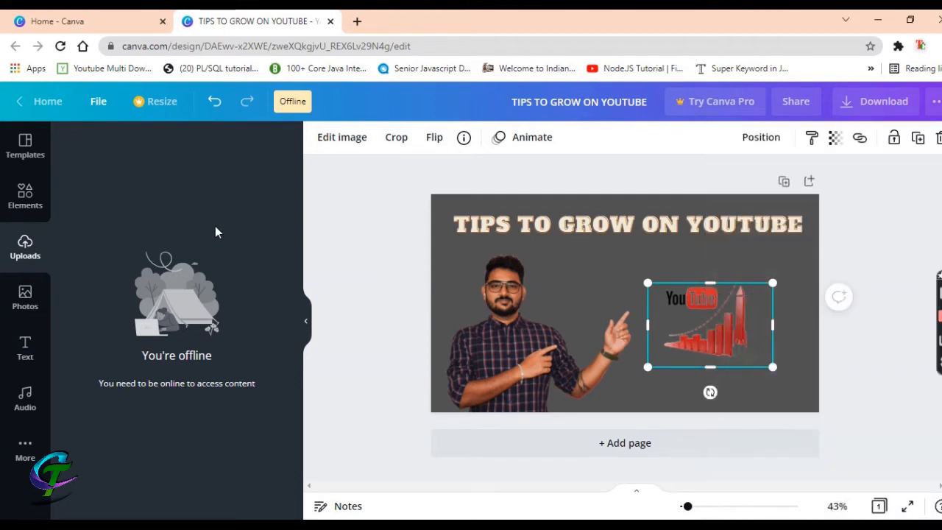
click(25, 302)
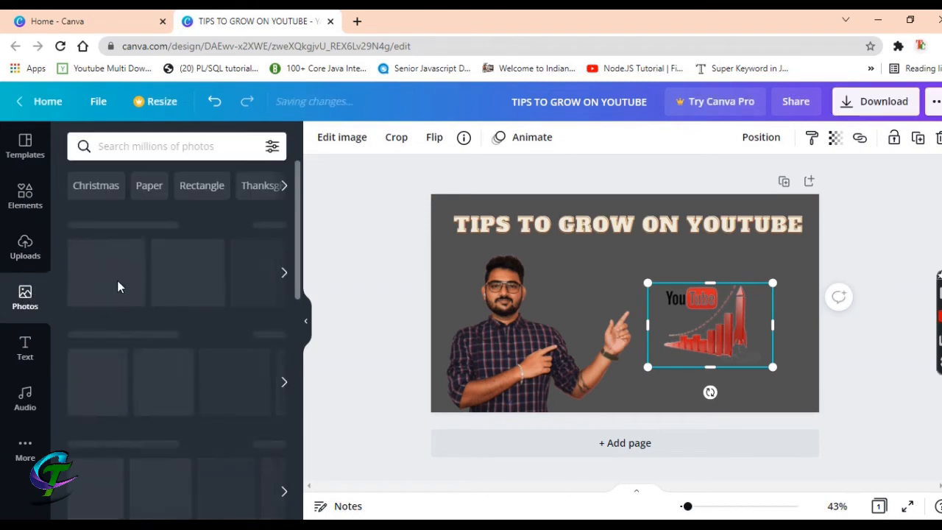
Add the channel logo from Uploads, shrink it, and place it in the bottom-right corner
click(11, 254)
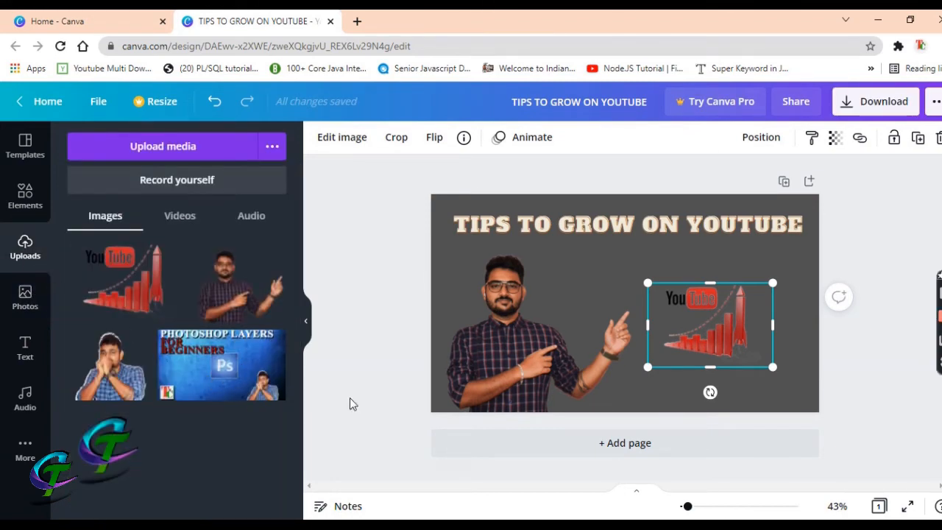
click(96, 457)
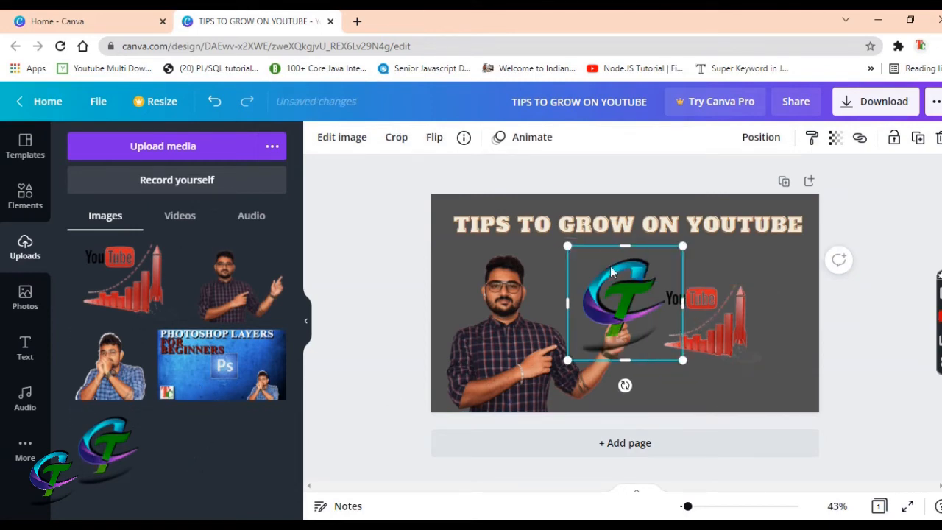
drag(567, 248, 771, 373)
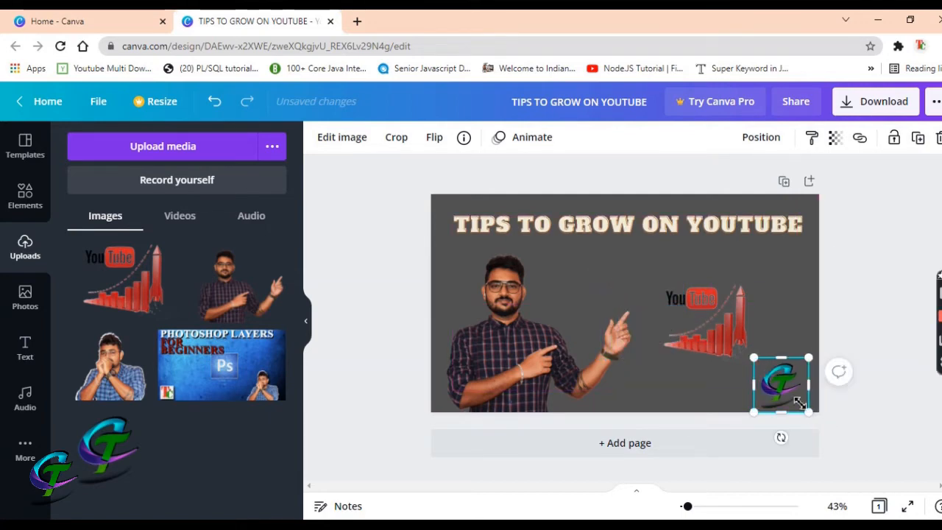
drag(799, 402, 781, 383)
Nudge the YouTube growth graphic up slightly above the logo
click(725, 336)
drag(712, 323, 710, 310)
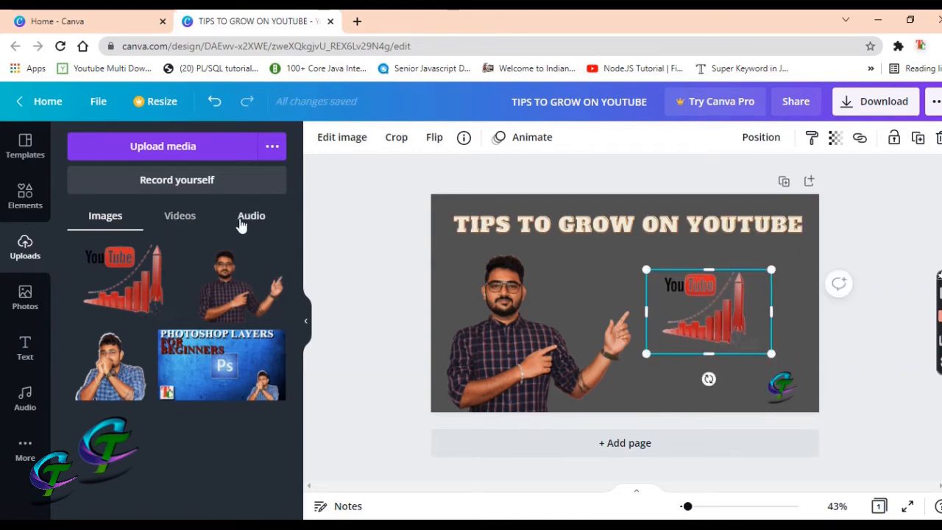
click(30, 356)
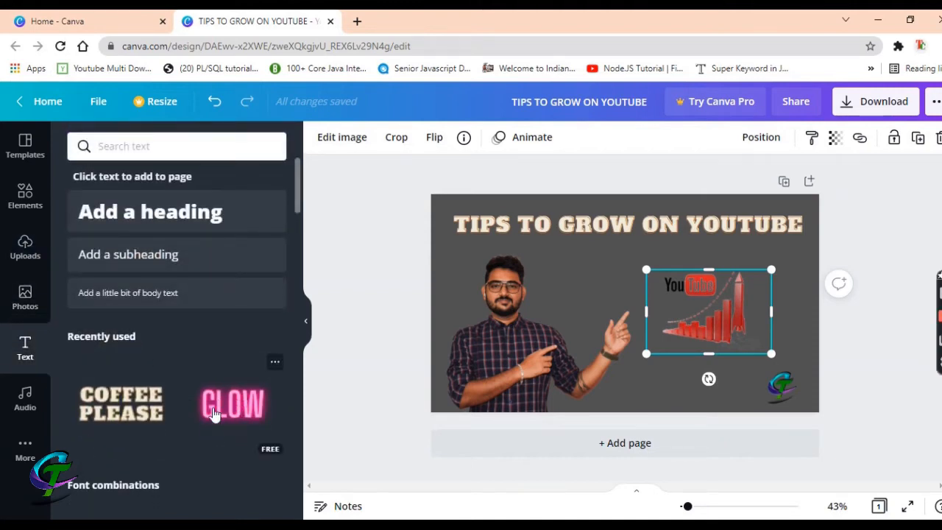
Replace the font combination's heading with '2021 edition' and delete its subtitle line
scroll(153, 405, down, 4)
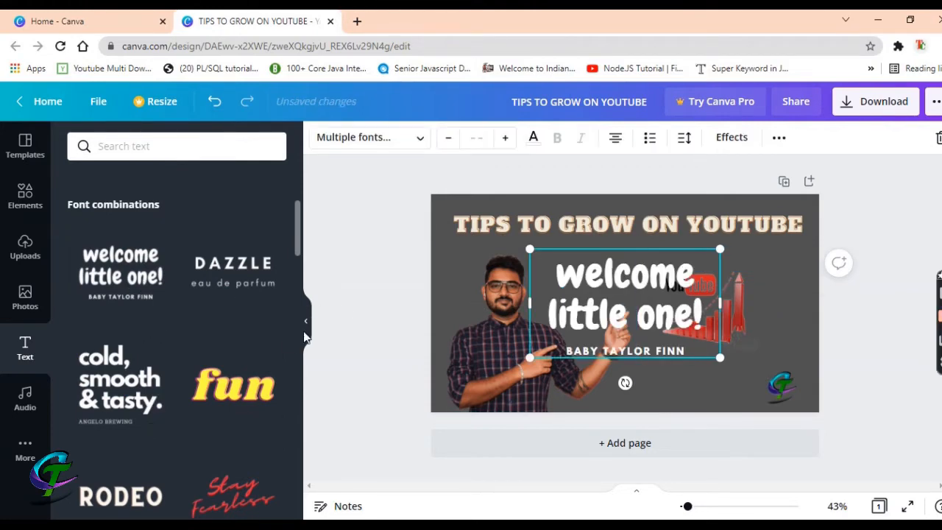
click(609, 293)
click(609, 291)
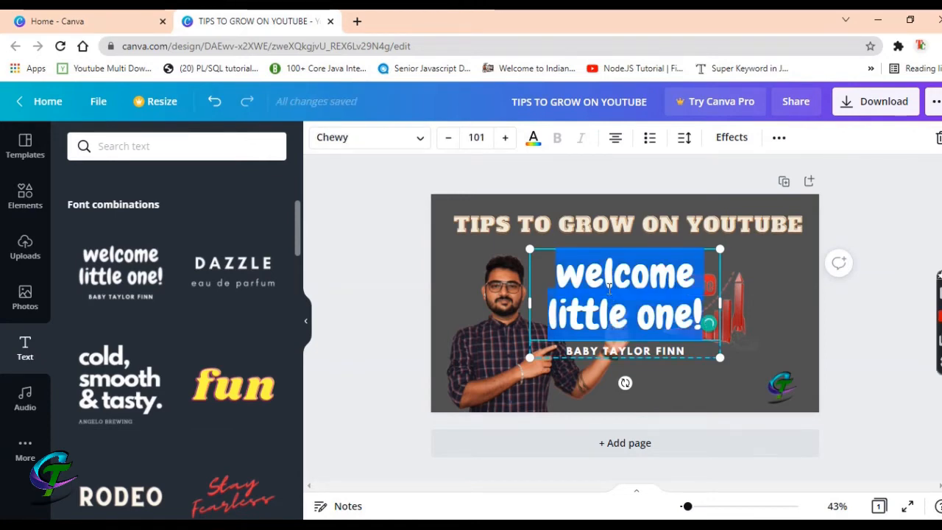
key(BackSpace)
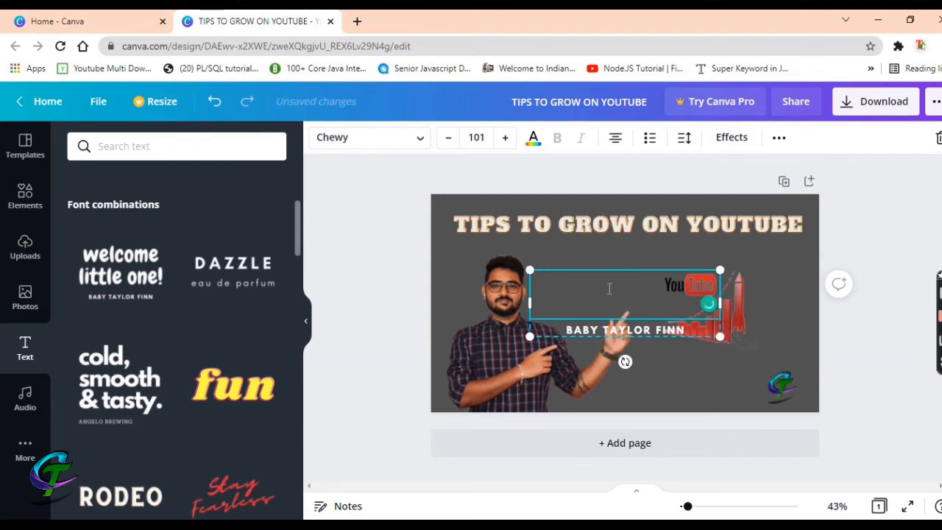
text(2021)
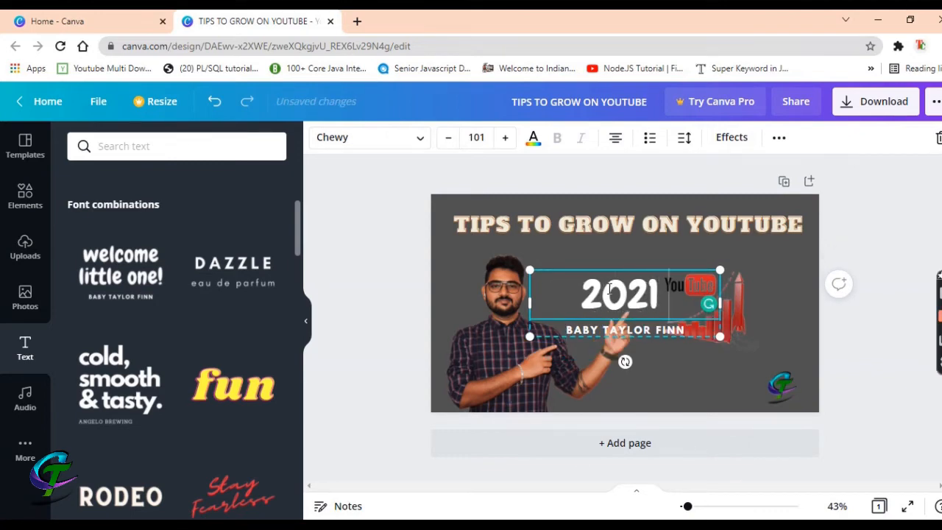
text( edi)
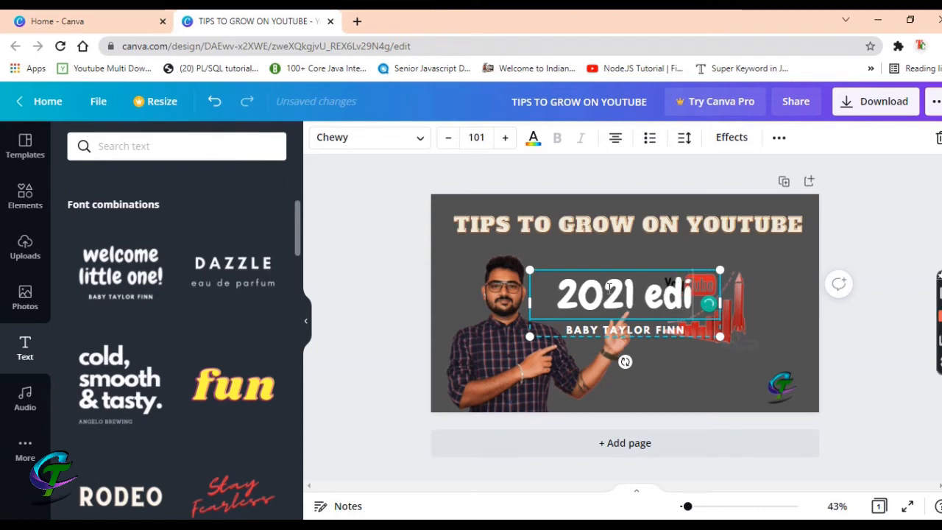
text(tion)
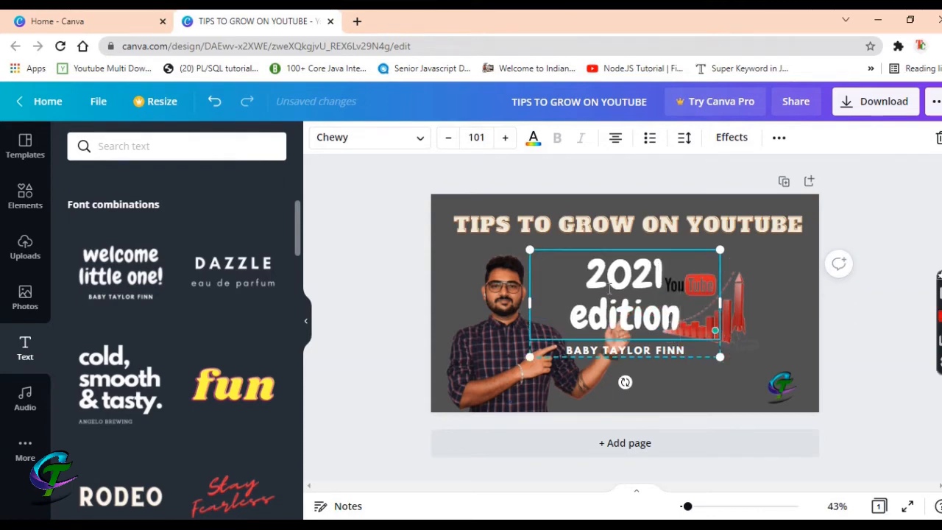
click(688, 349)
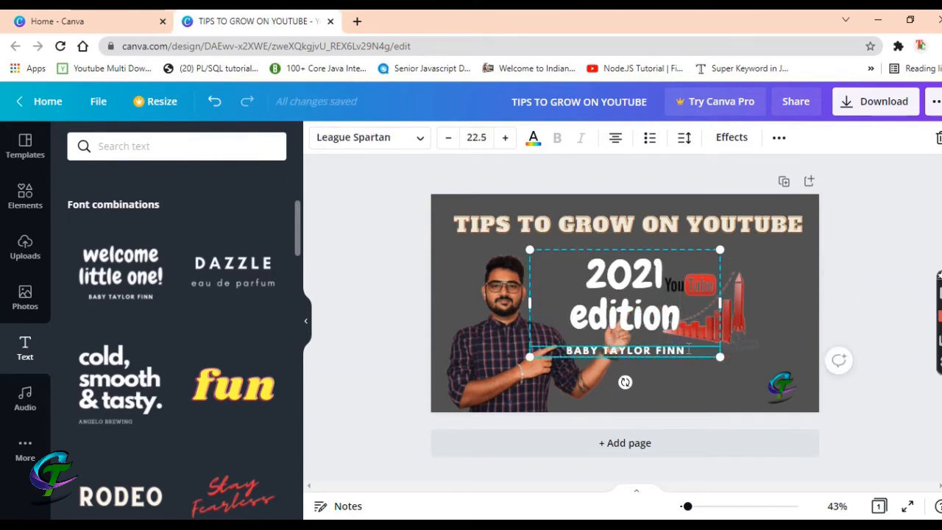
double_click(687, 348)
key(BackSpace)
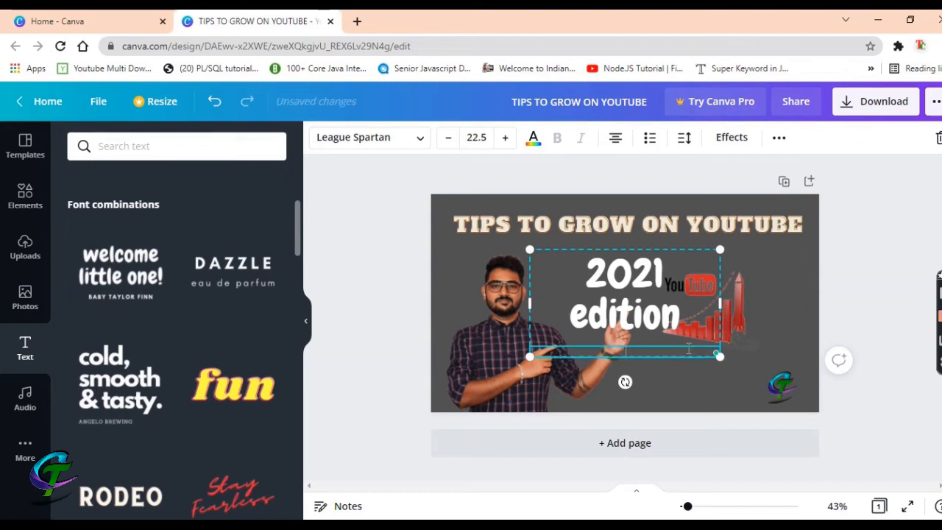
Widen the '2021 edition' box to one line and reduce its font size to 69.3
click(618, 306)
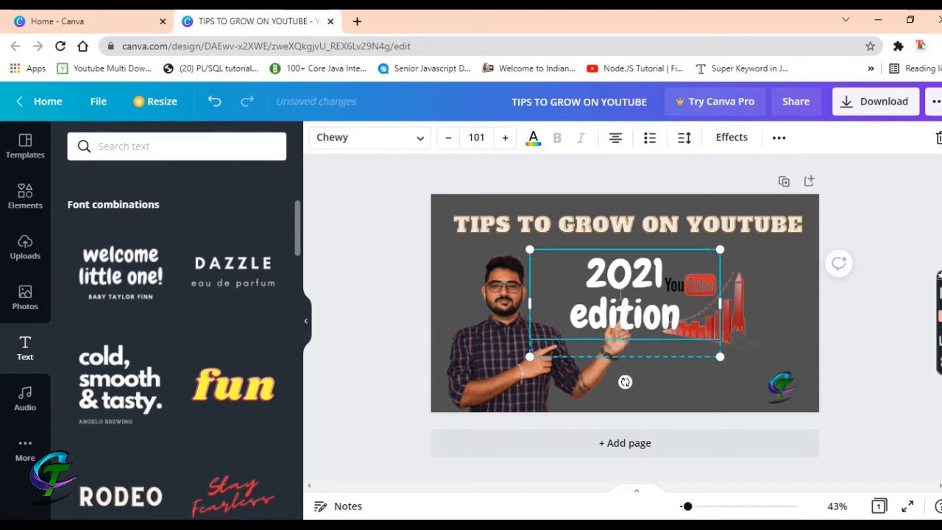
double_click(621, 292)
drag(519, 305, 464, 305)
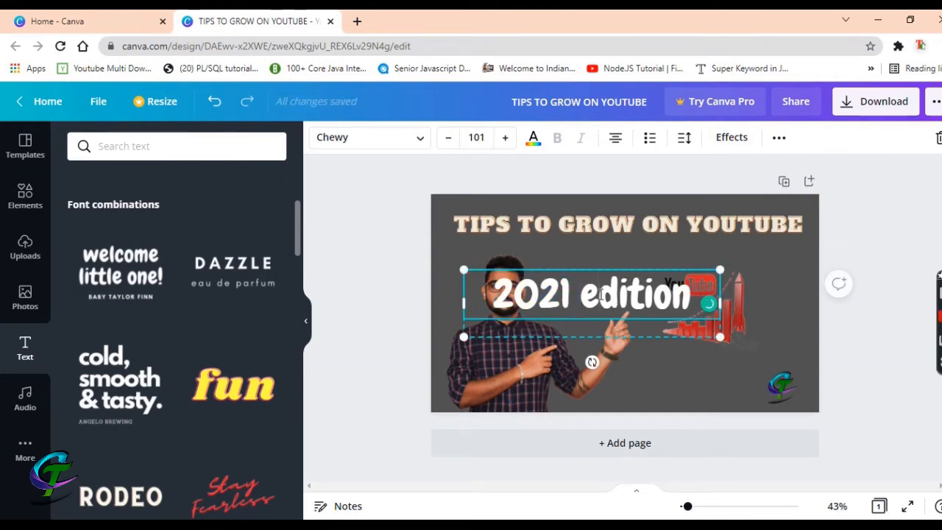
triple_click(602, 294)
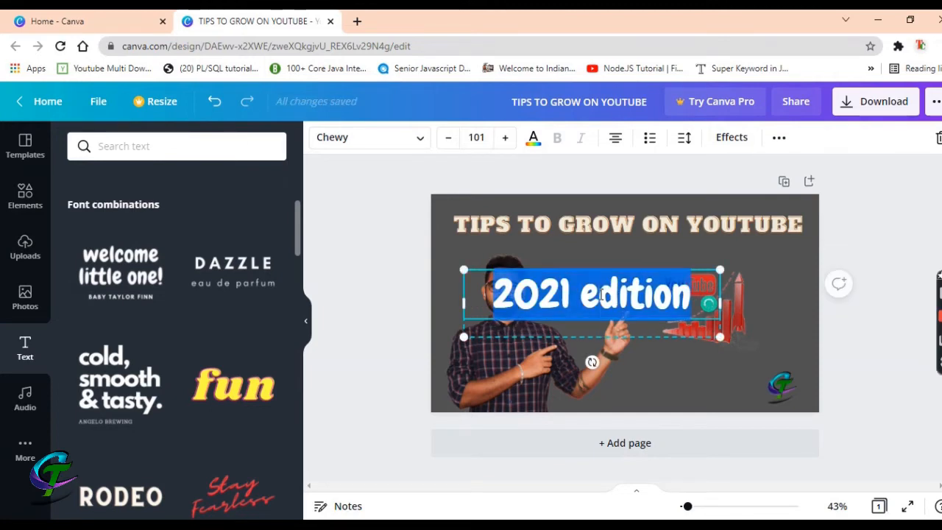
click(448, 139)
click(449, 138)
click(448, 138)
click(449, 140)
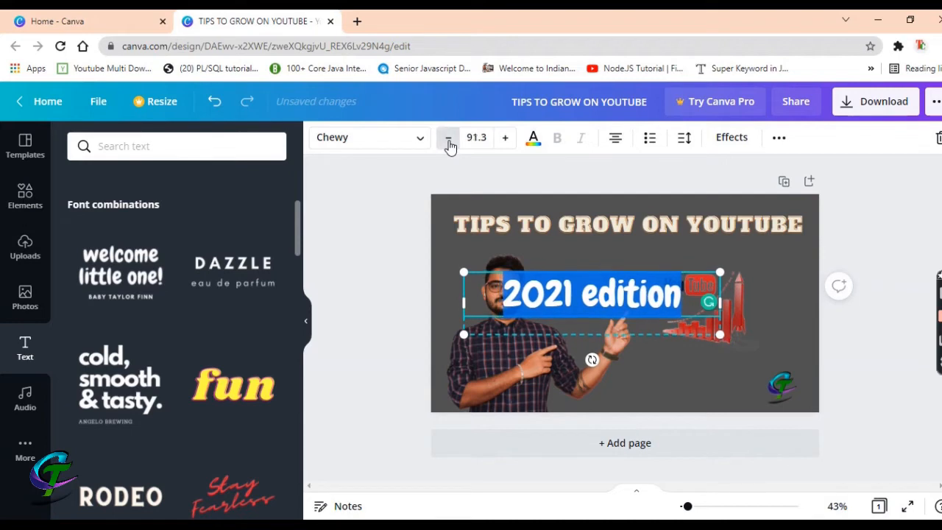
click(449, 140)
click(449, 140)
click(449, 140)
click(449, 140)
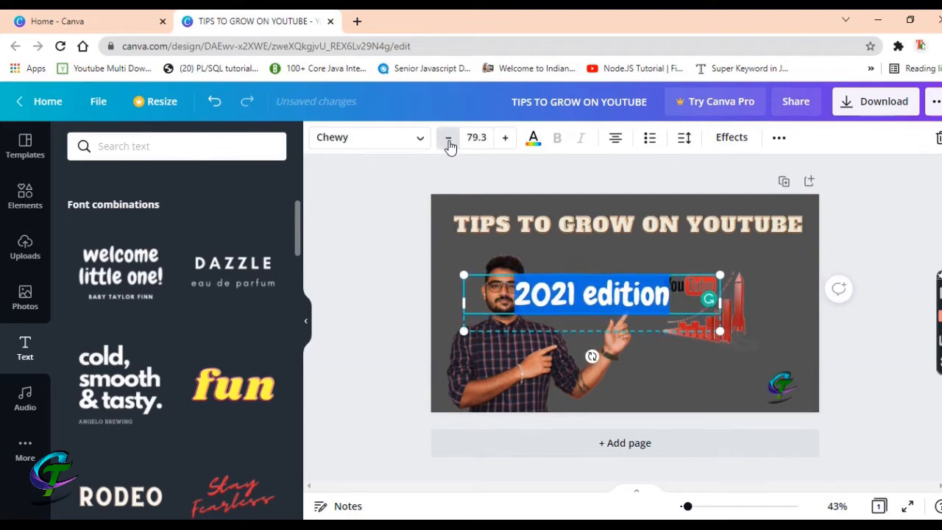
click(449, 140)
click(449, 140)
click(449, 140)
click(448, 140)
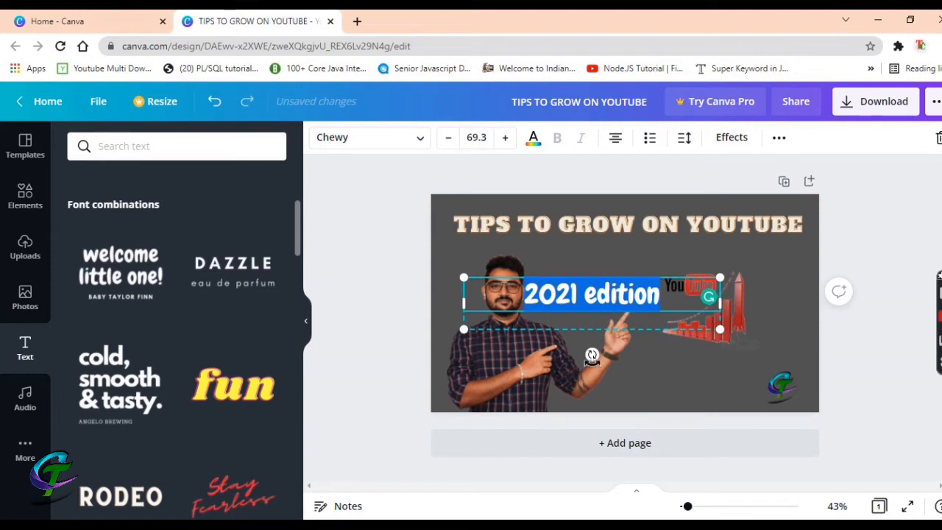
Move the '2021 edition' caption down to the bottom edge beside the logo
click(615, 289)
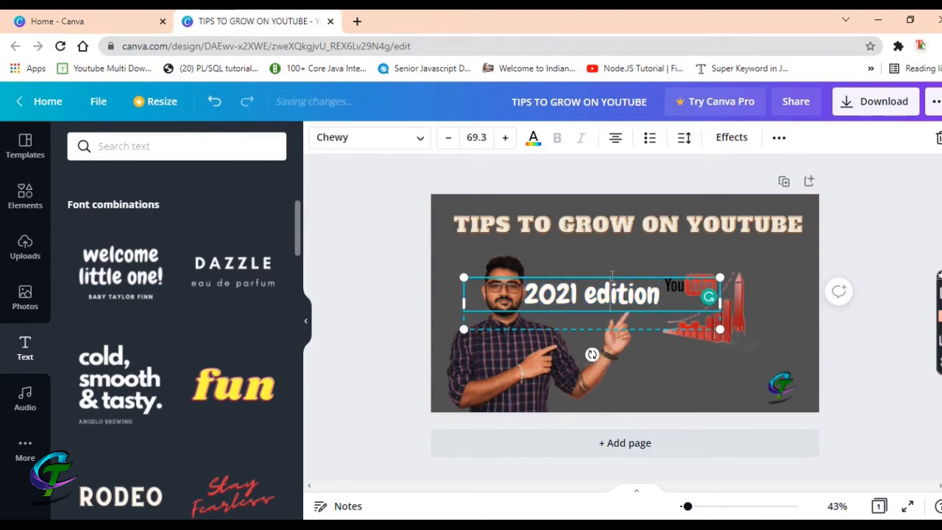
click(727, 253)
click(601, 301)
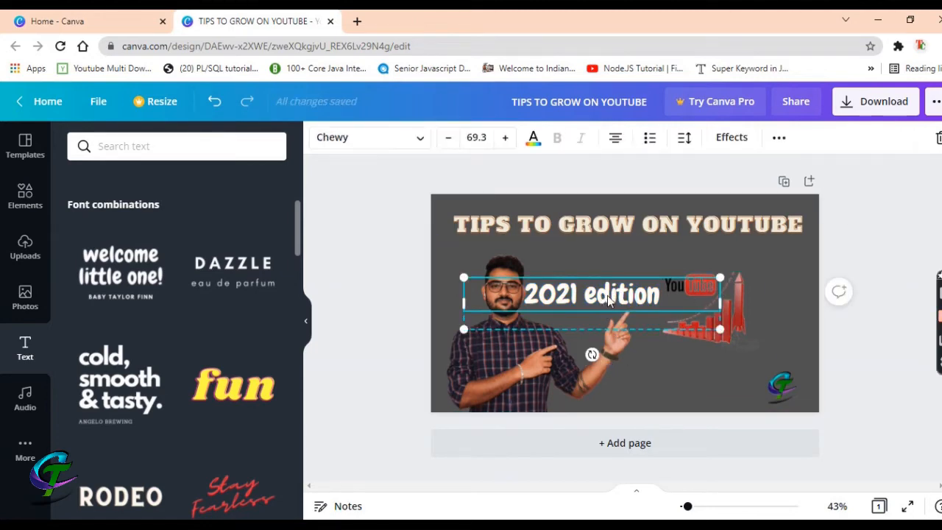
drag(608, 300, 686, 398)
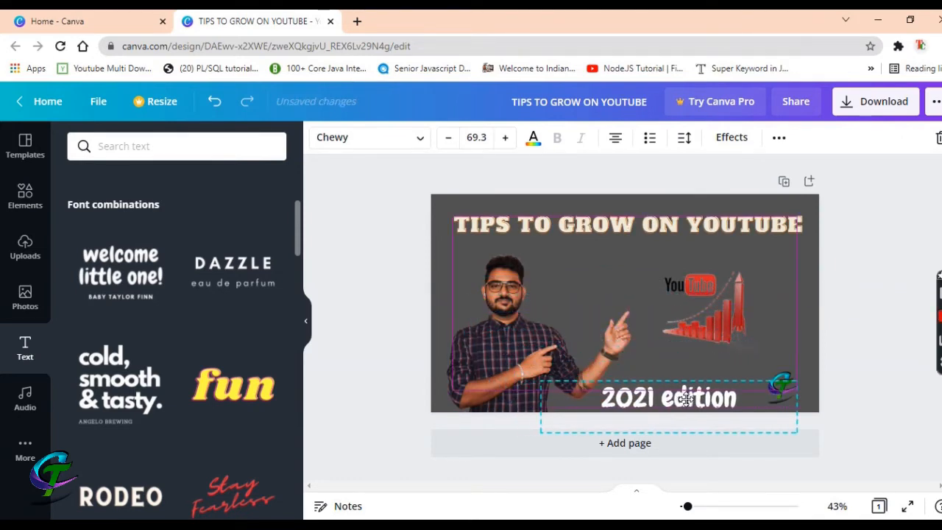
click(809, 380)
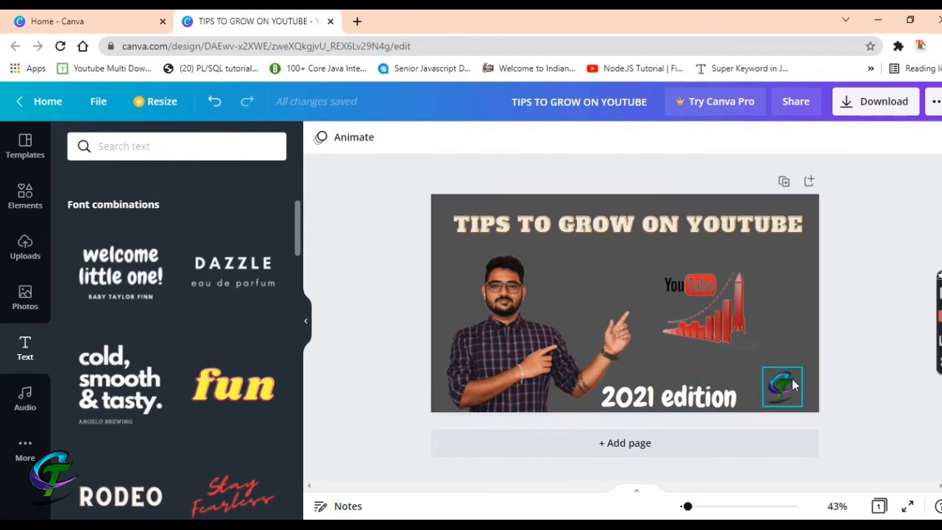
Collapse the side panel so the thumbnail fills more of the editor
click(788, 379)
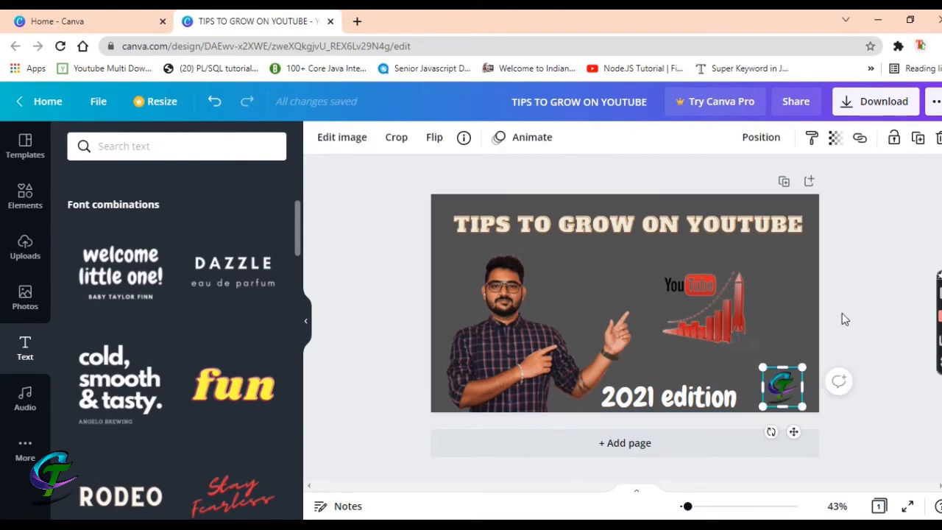
click(306, 322)
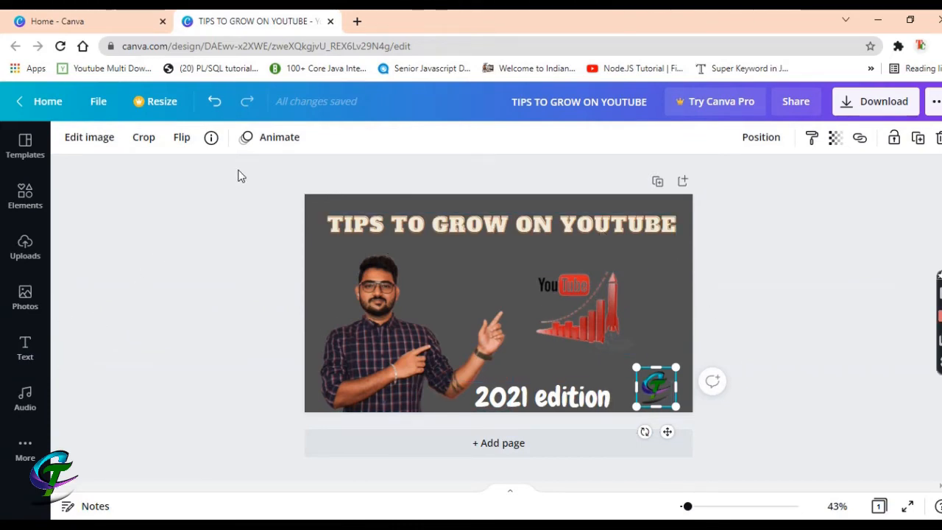
click(603, 315)
click(411, 333)
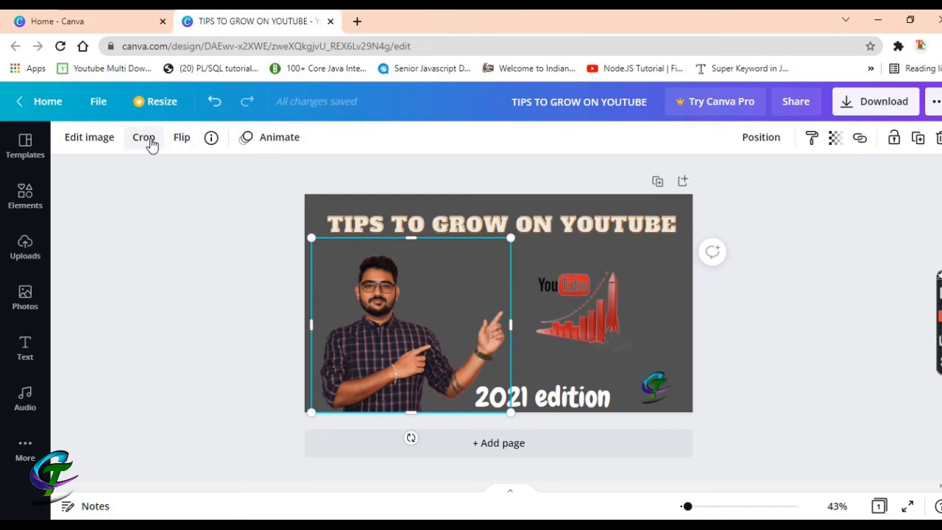
Open Edit image for the presenter photo and choose the Shadows effect
click(84, 149)
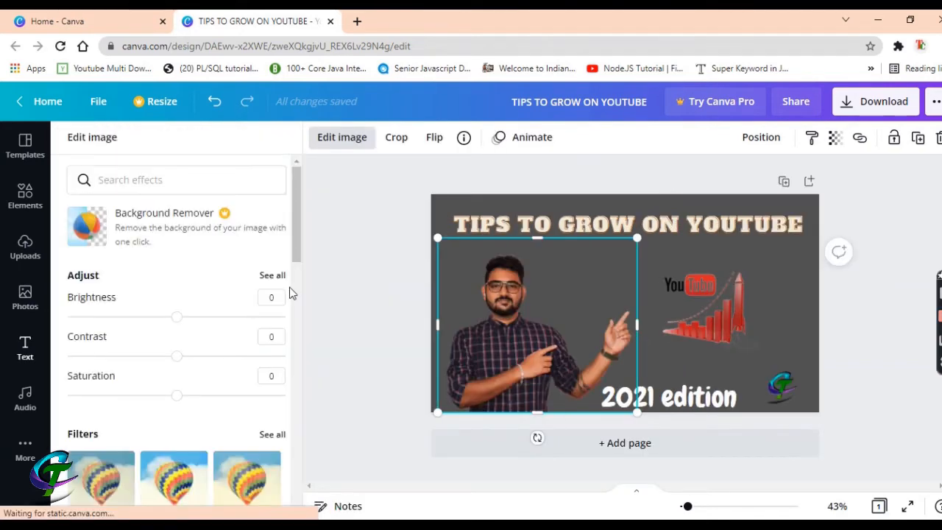
scroll(167, 368, down, 4)
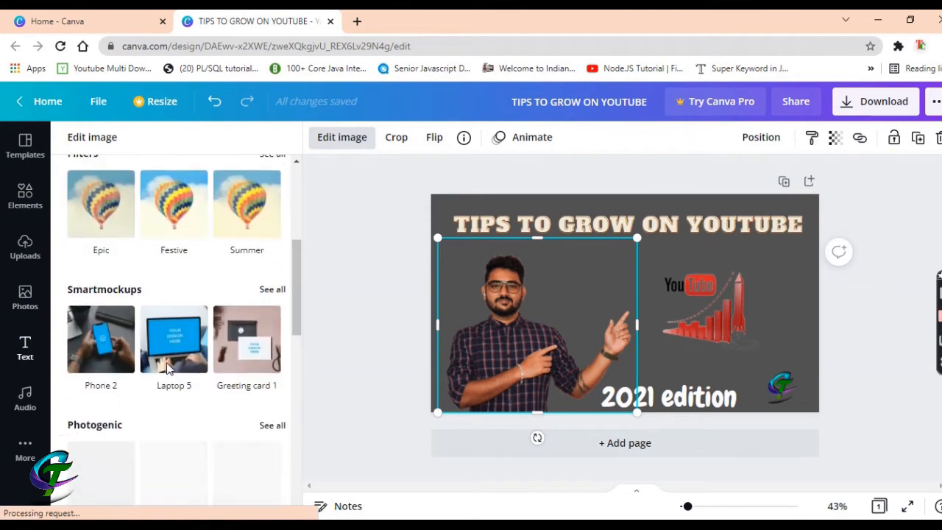
scroll(166, 368, down, 2)
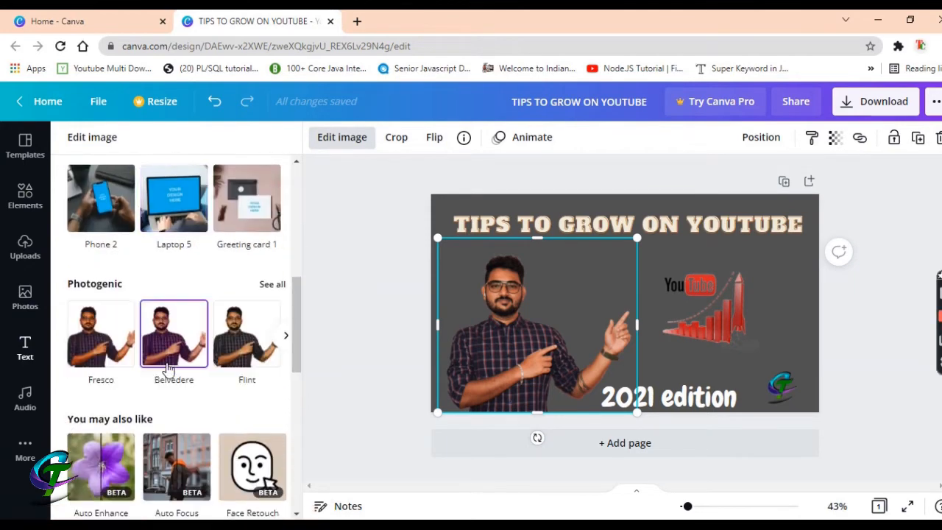
scroll(168, 368, down, 2)
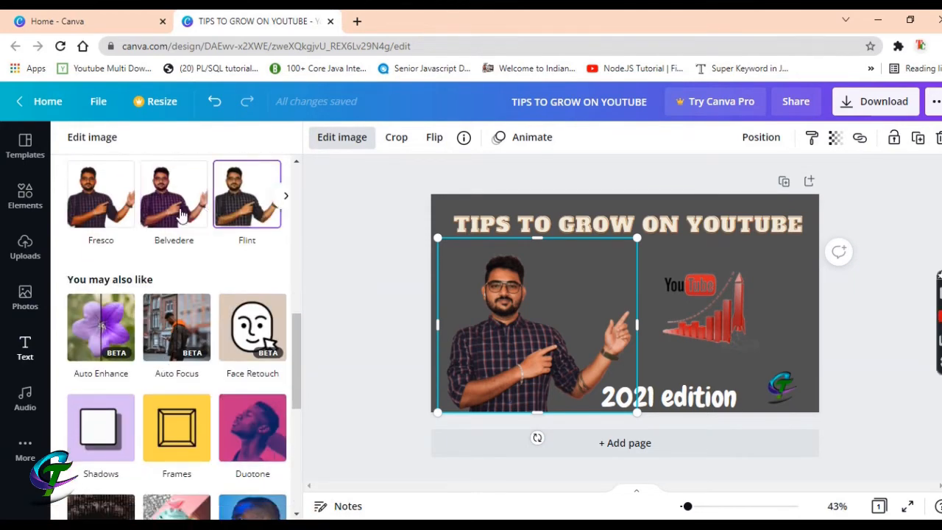
scroll(199, 294, down, 1)
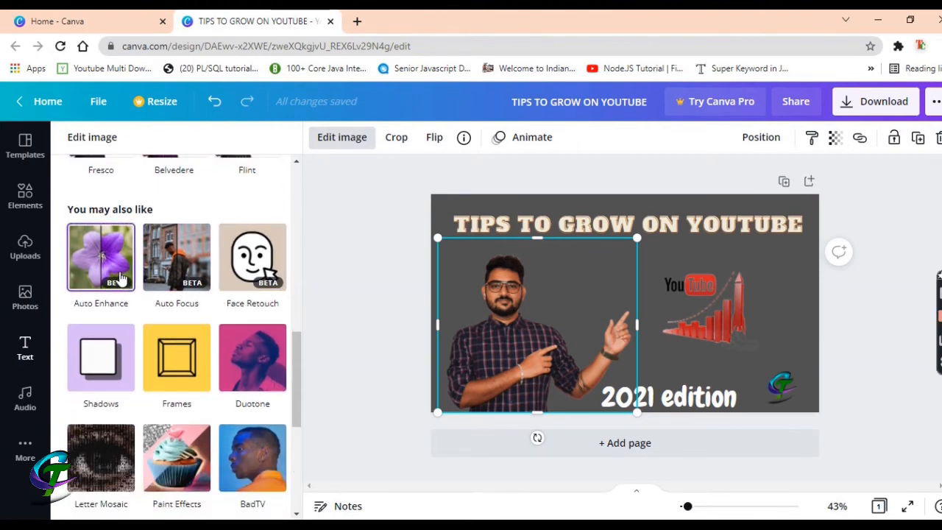
scroll(203, 332, down, 1)
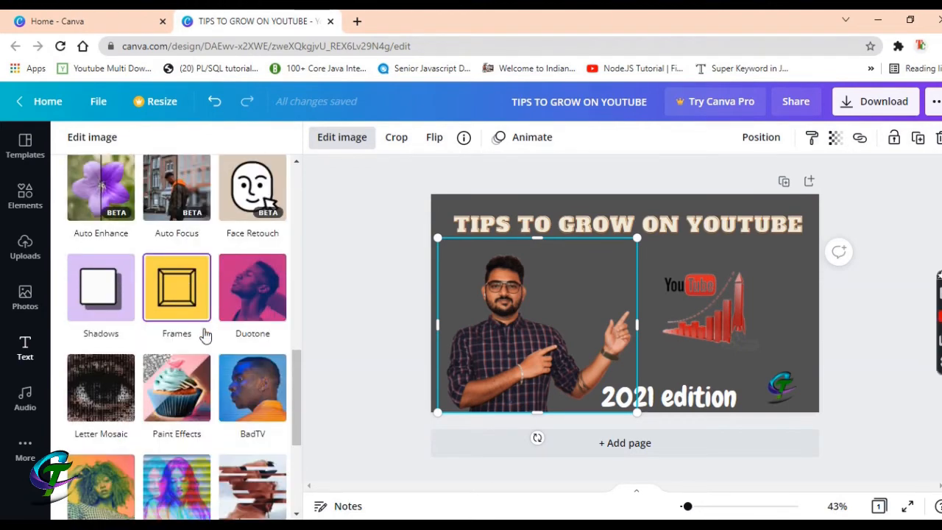
click(98, 302)
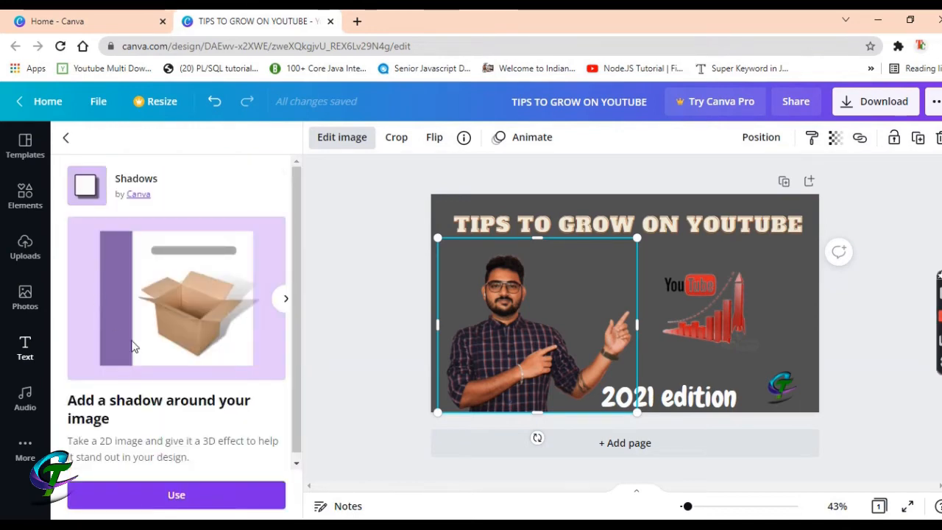
scroll(200, 344, down, 1)
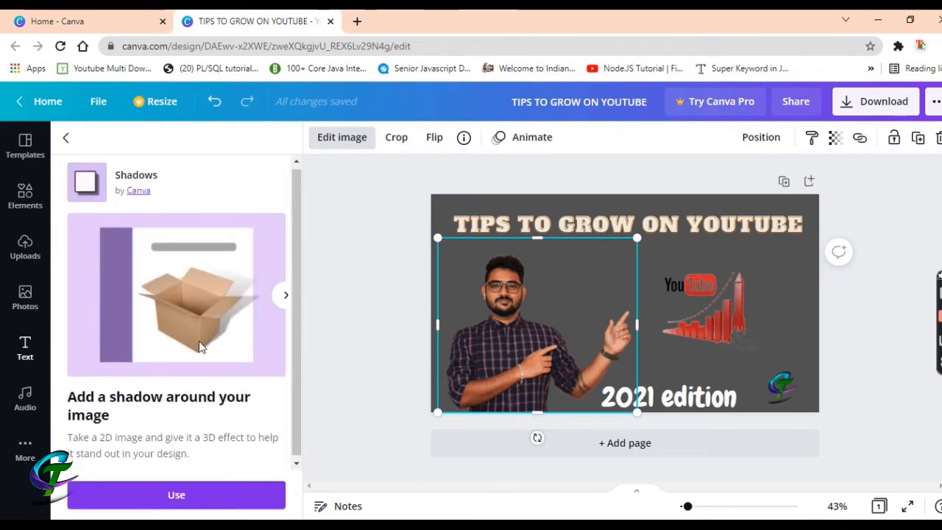
Connect the Shadows app and apply a Drop shadow to the presenter photo
click(176, 495)
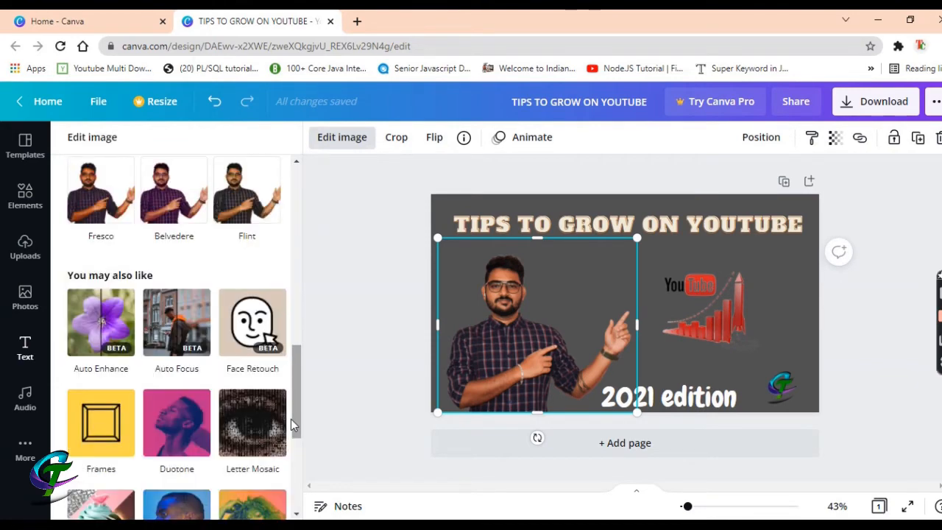
drag(300, 396, 309, 331)
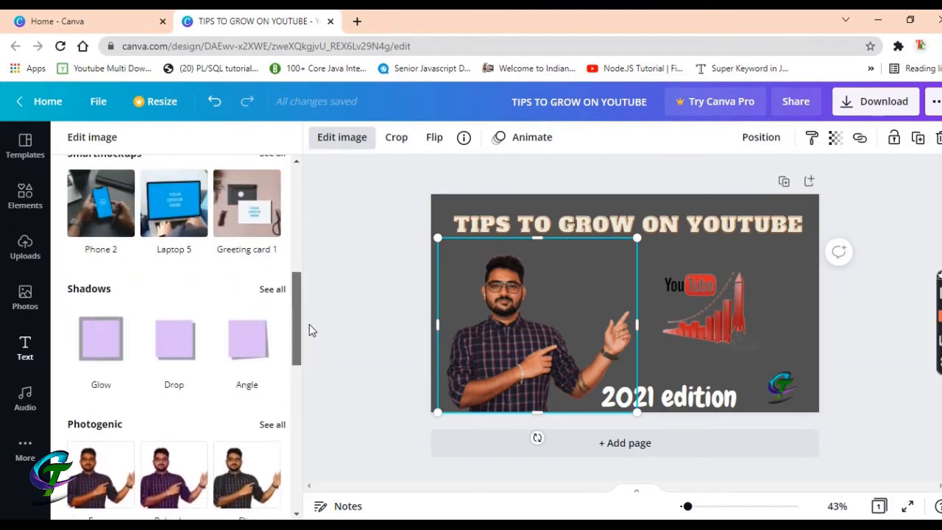
click(174, 366)
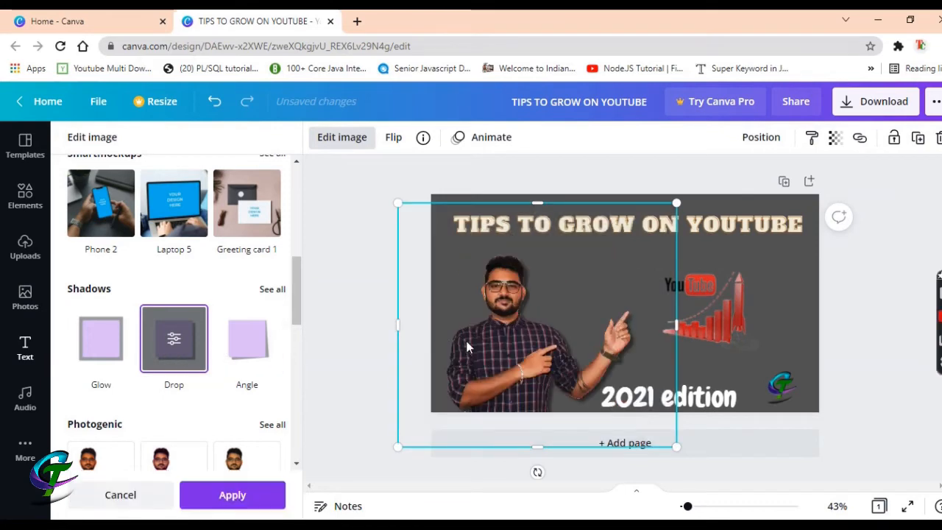
Give the YouTube growth graphic a Drop shadow after trying Angle, then shrink it slightly
click(740, 327)
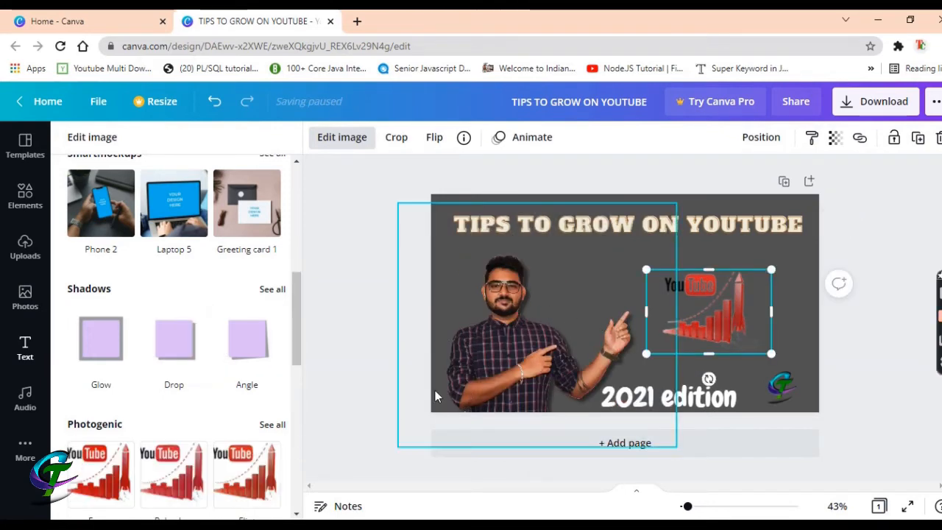
click(249, 346)
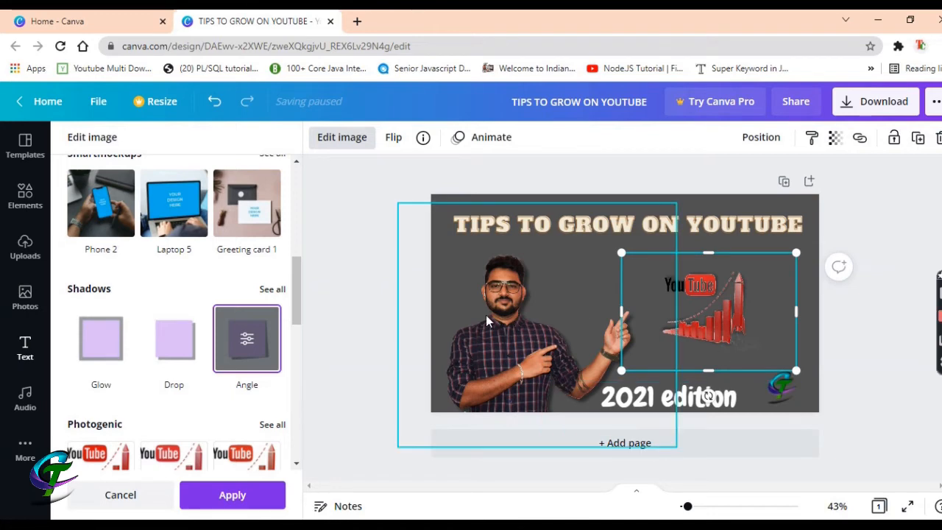
click(182, 342)
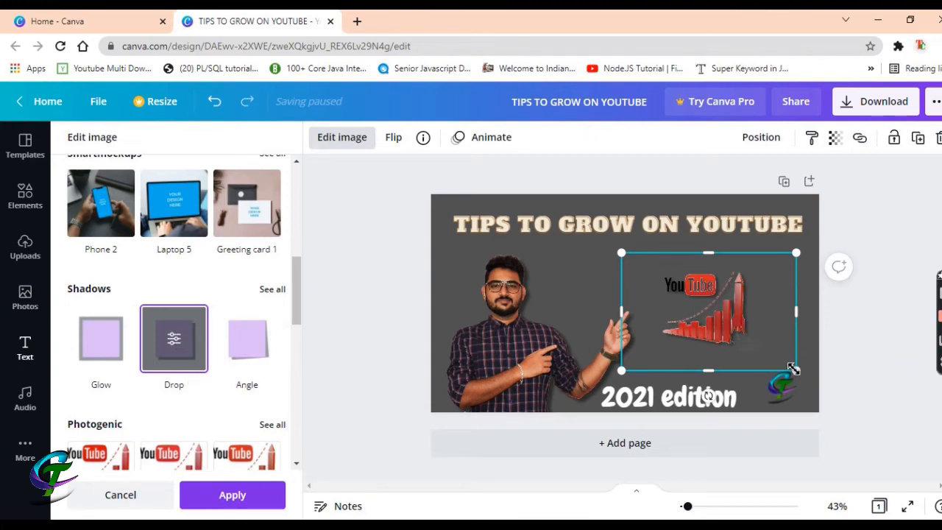
mouse_move(794, 369)
mouse_down()
mouse_move(782, 359)
mouse_move(790, 356)
mouse_up()
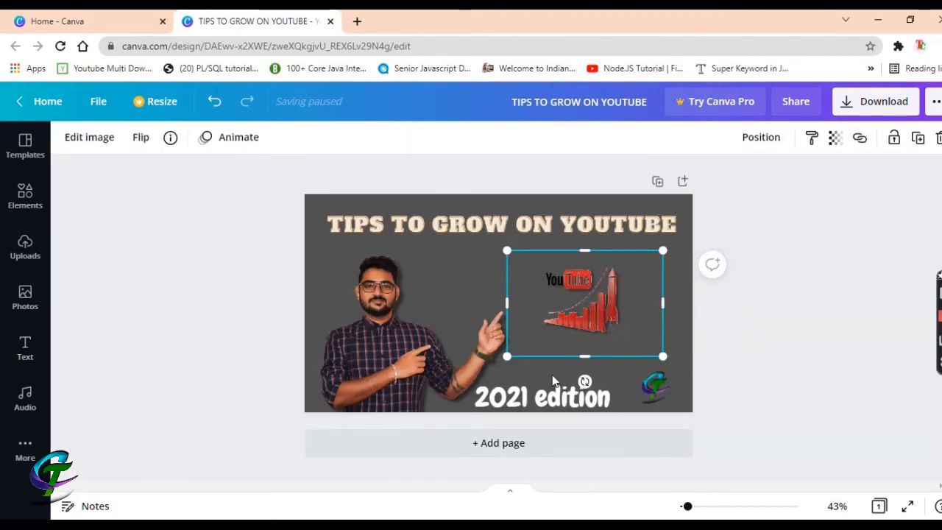
Shift the presenter photo down toward the thumbnail's bottom edge
mouse_move(383, 347)
mouse_down()
mouse_move(381, 332)
mouse_move(382, 347)
mouse_up()
click(586, 312)
click(611, 318)
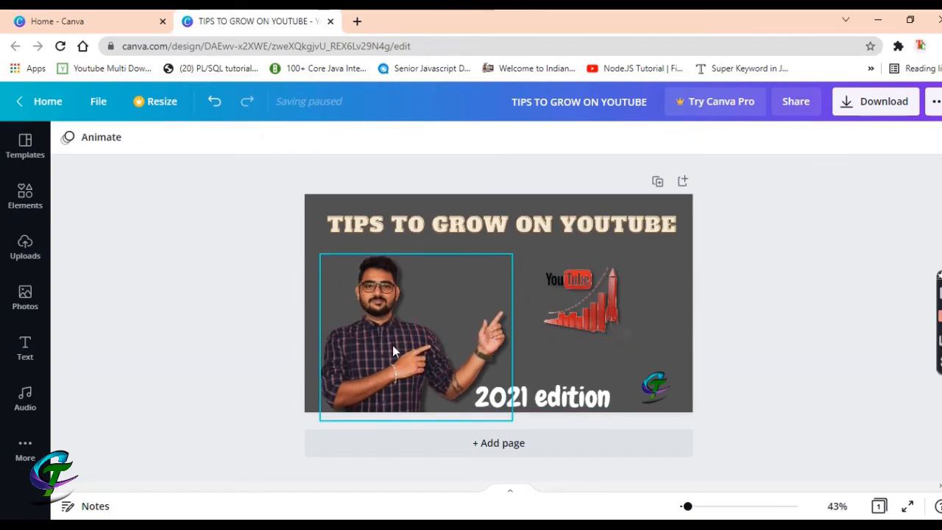
click(582, 301)
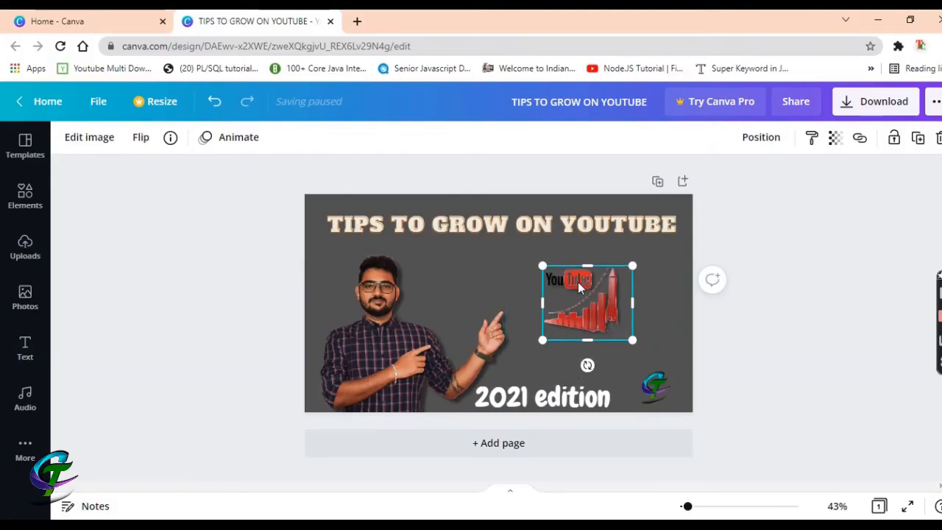
click(470, 162)
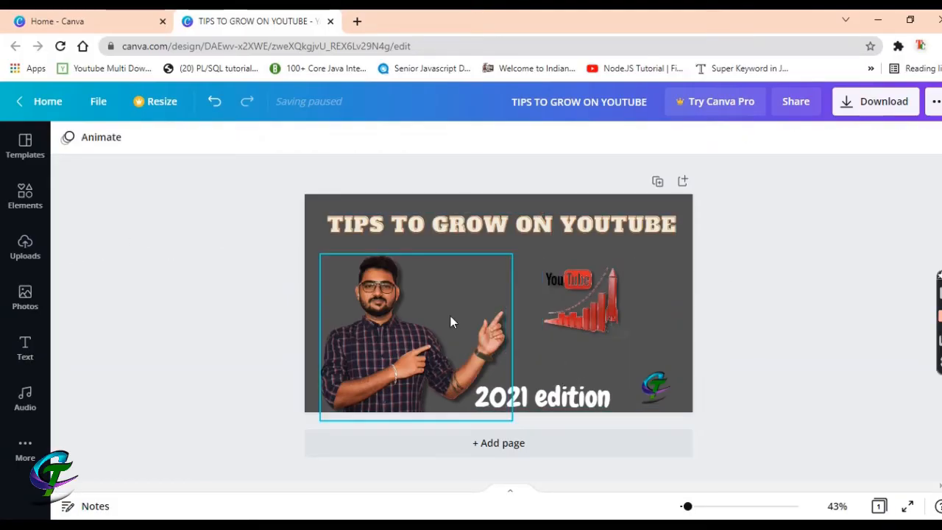
click(393, 345)
mouse_move(381, 343)
mouse_down()
mouse_move(378, 330)
mouse_move(376, 359)
mouse_move(376, 326)
mouse_move(379, 355)
mouse_up()
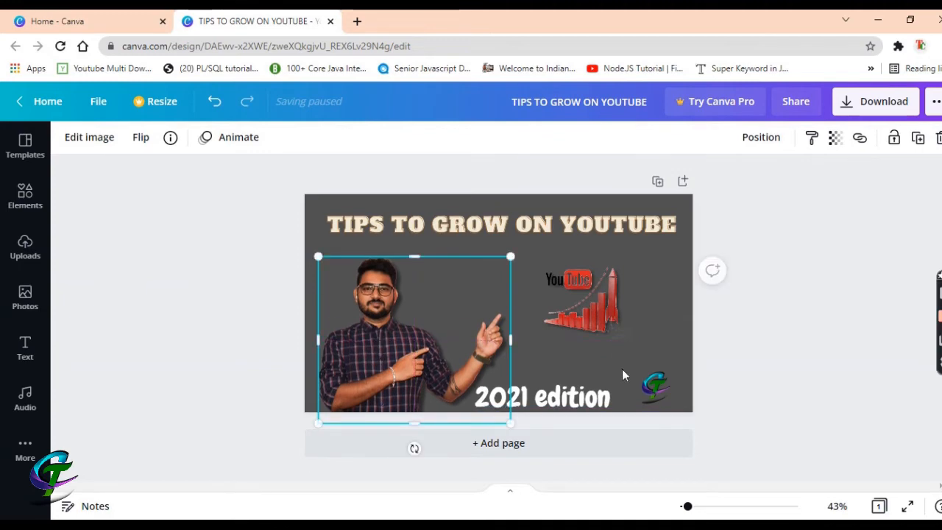
Enlarge the YouTube growth graphic a little and move it slightly up and left
click(584, 302)
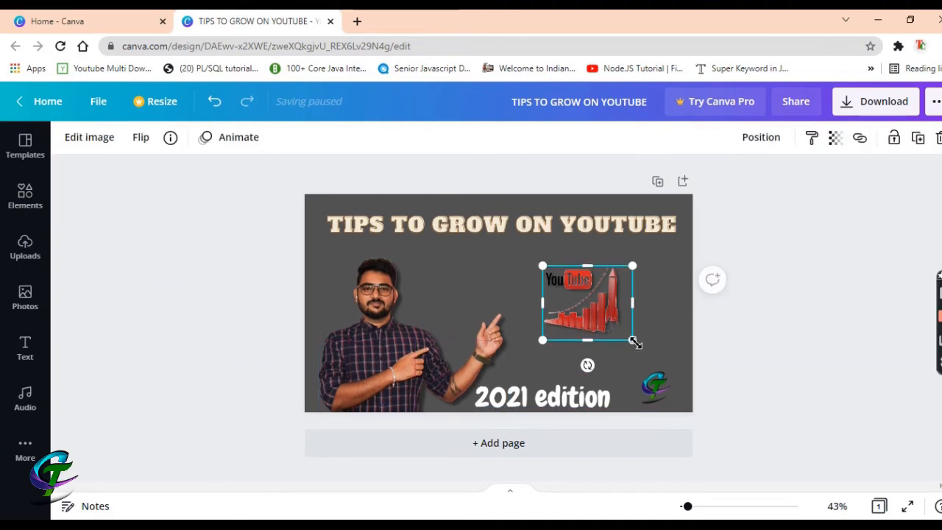
drag(634, 341, 657, 360)
drag(605, 333, 593, 317)
click(592, 232)
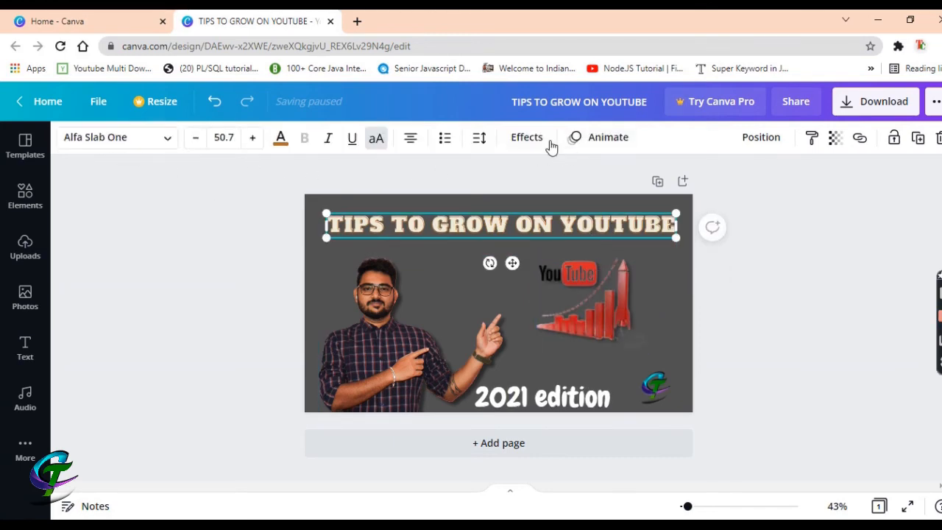
Try Splice and Echo on the headline, then settle on the Shadow effect
click(527, 138)
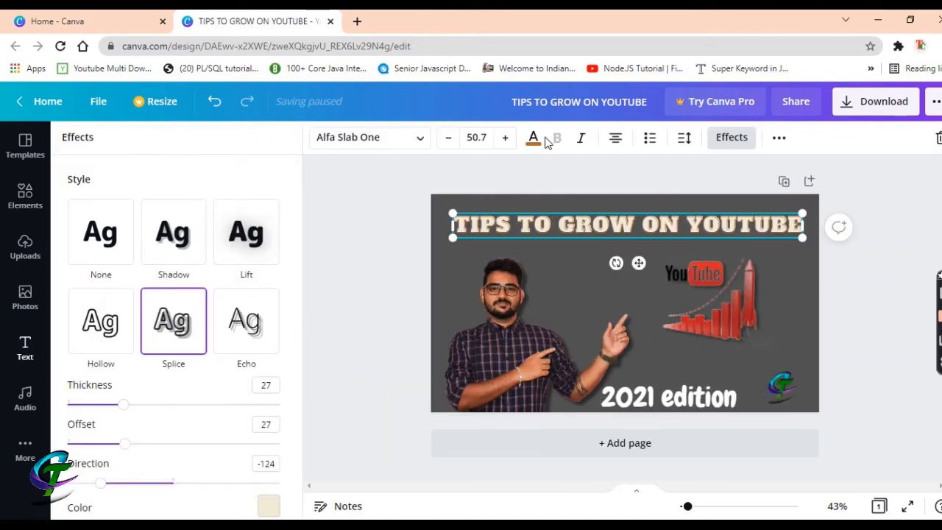
click(169, 339)
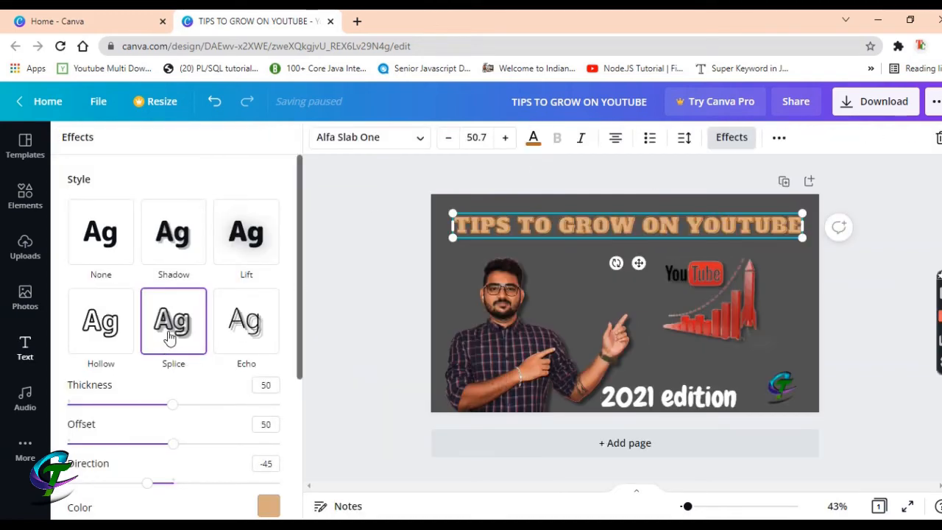
click(246, 323)
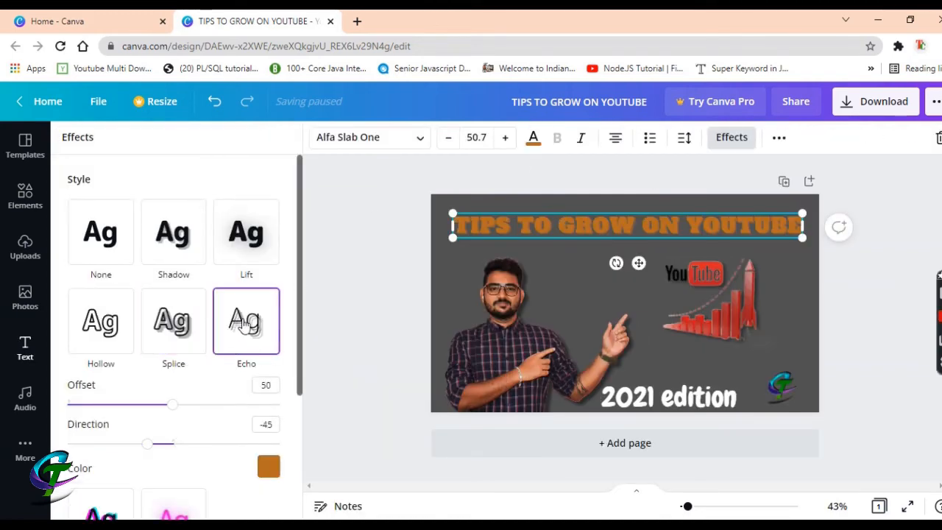
scroll(133, 331, down, 2)
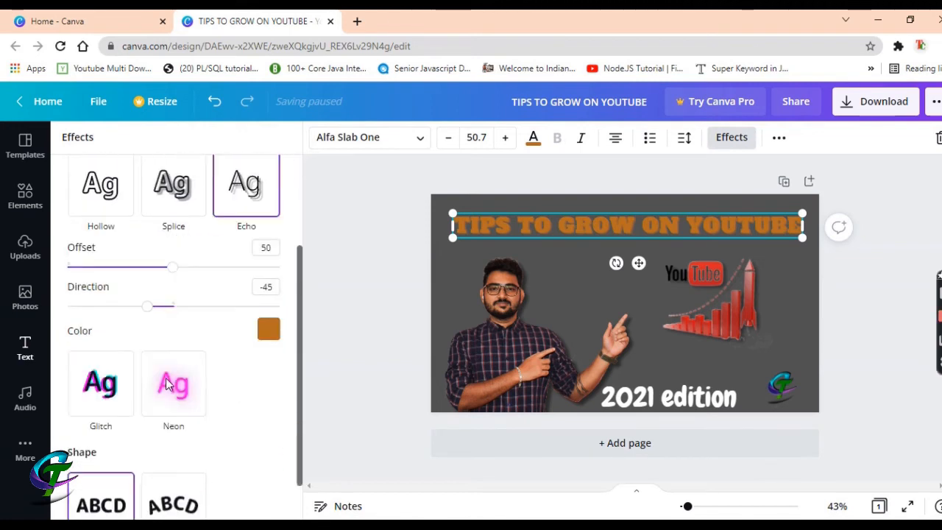
scroll(175, 415, down, 1)
scroll(175, 415, up, 3)
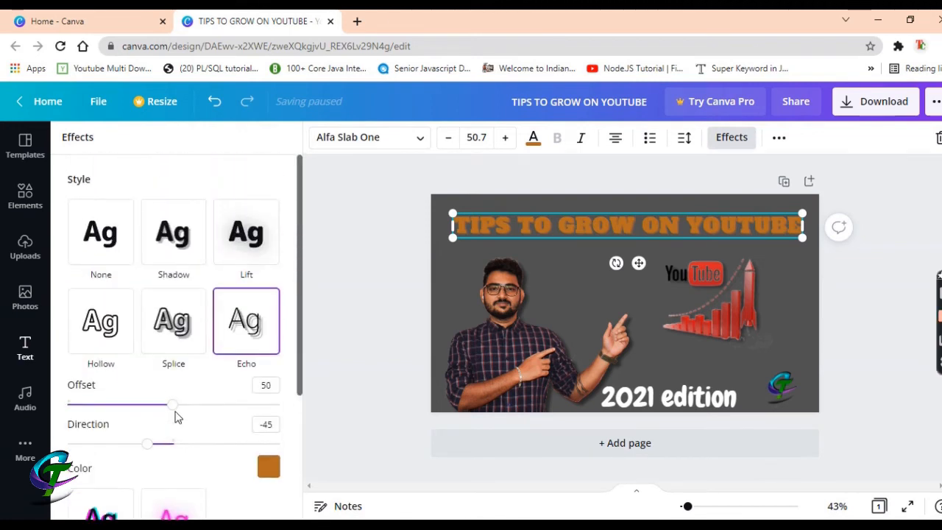
click(175, 251)
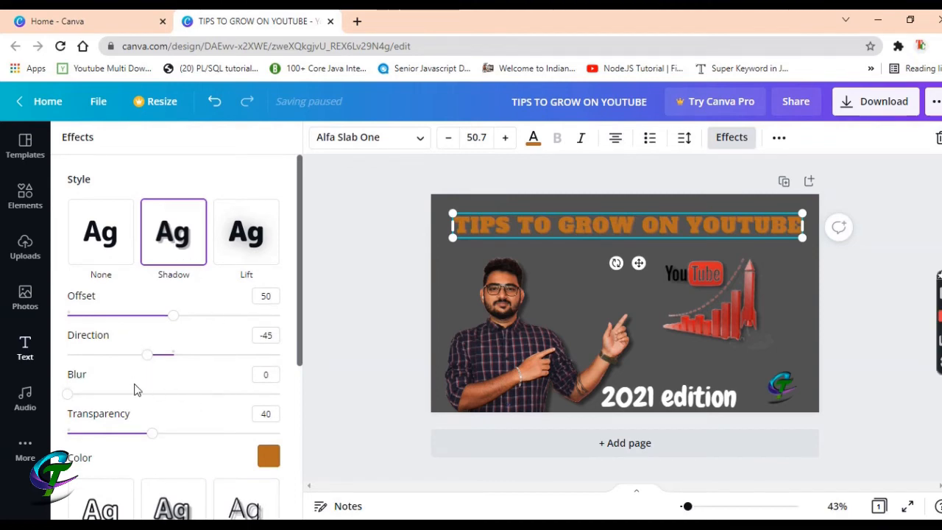
scroll(136, 390, down, 1)
scroll(135, 390, down, 1)
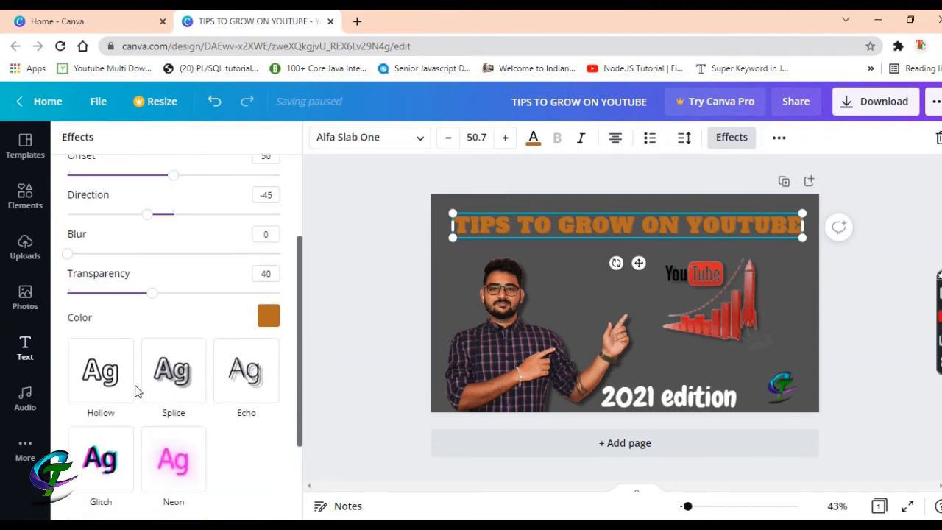
scroll(135, 391, up, 2)
Set the headline shadow to offset 82, black colour and direction -34
drag(171, 316, 242, 321)
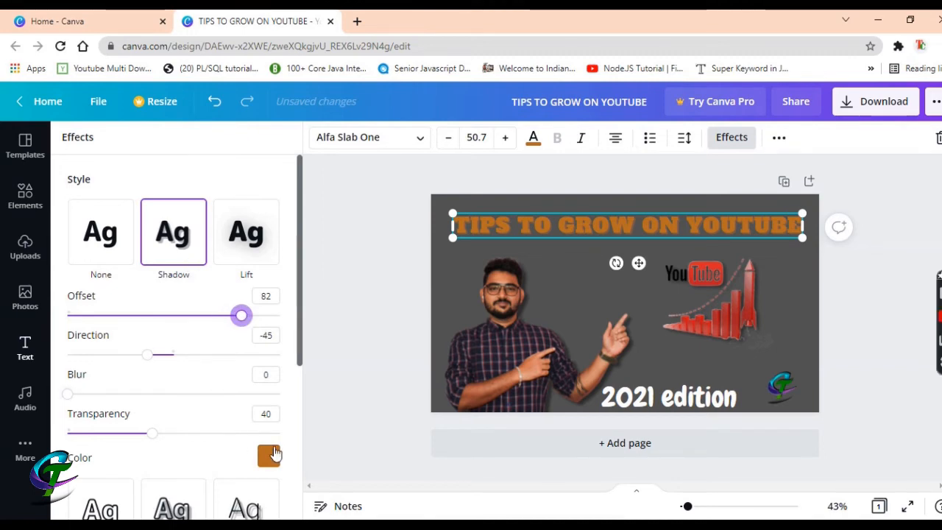
click(268, 456)
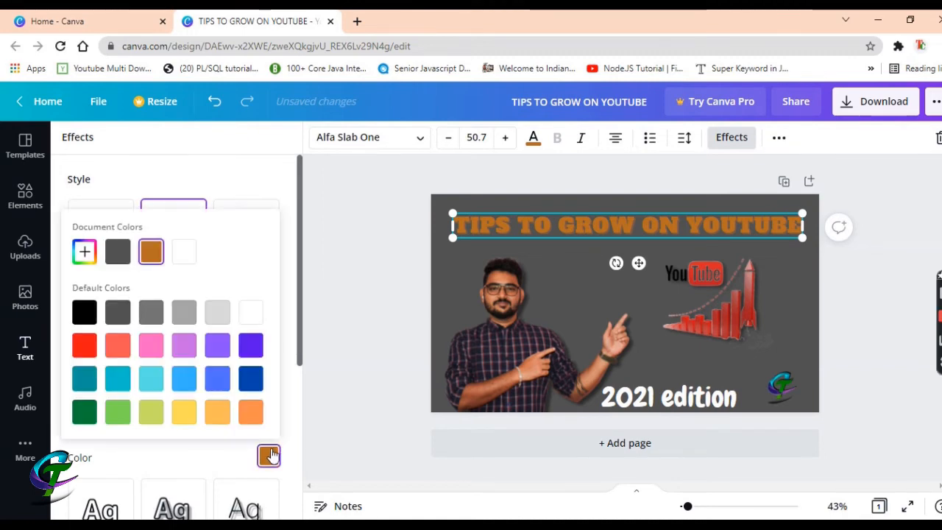
click(215, 318)
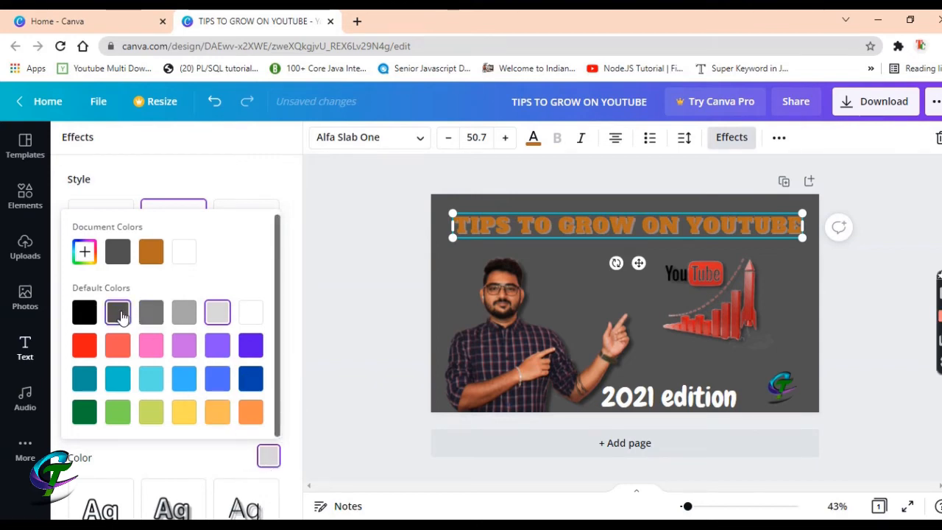
click(184, 318)
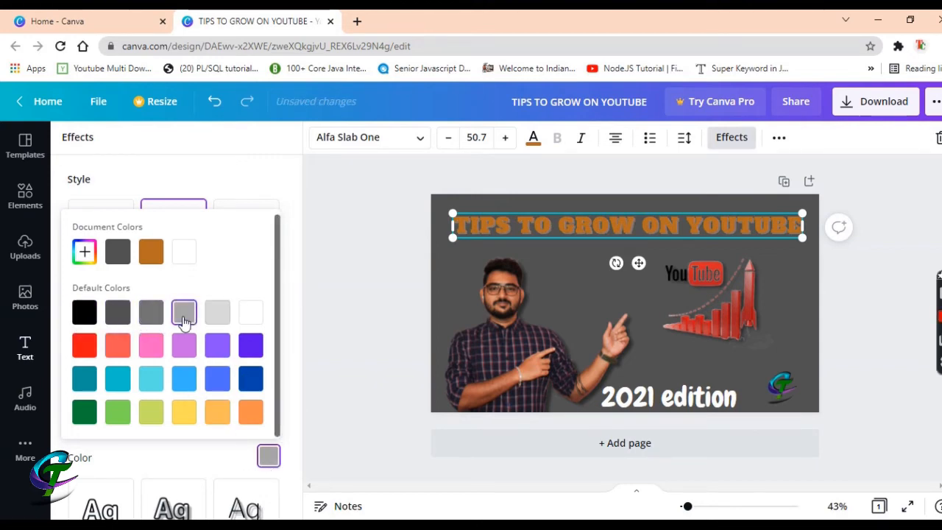
click(85, 311)
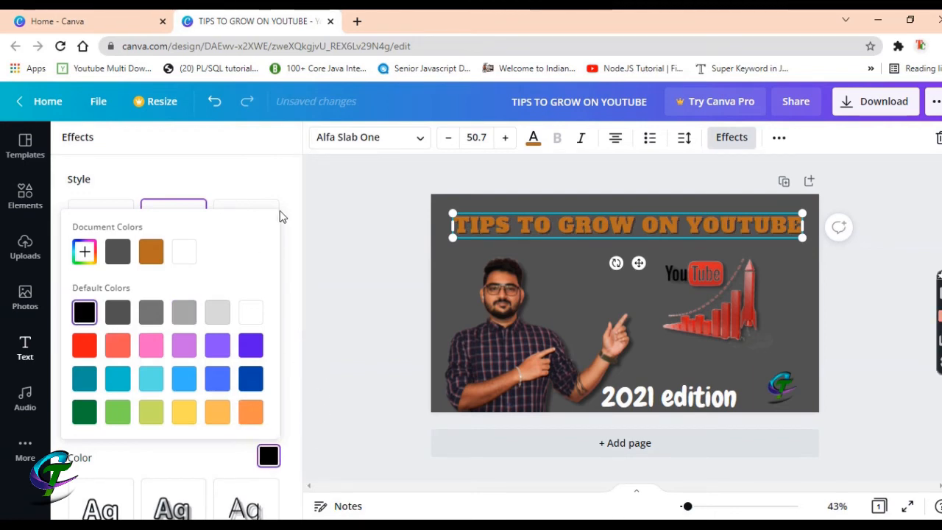
click(168, 186)
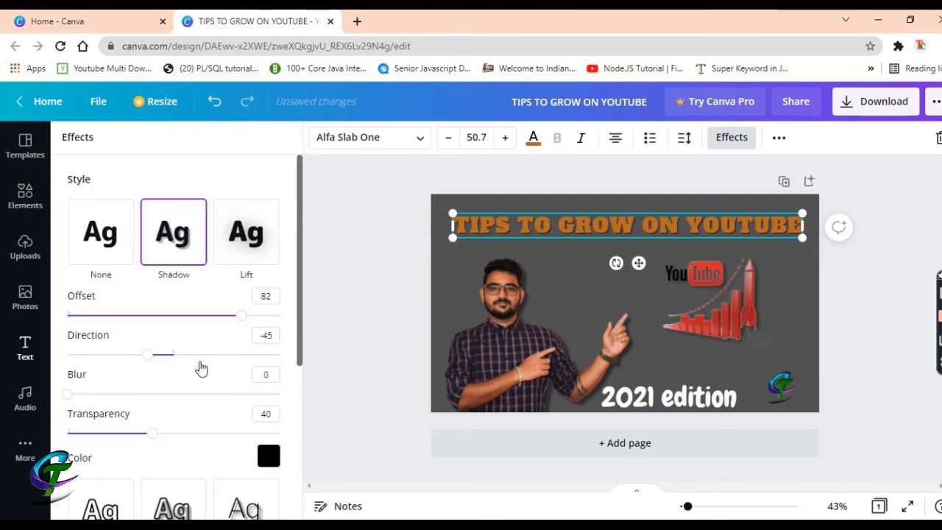
scroll(132, 380, down, 1)
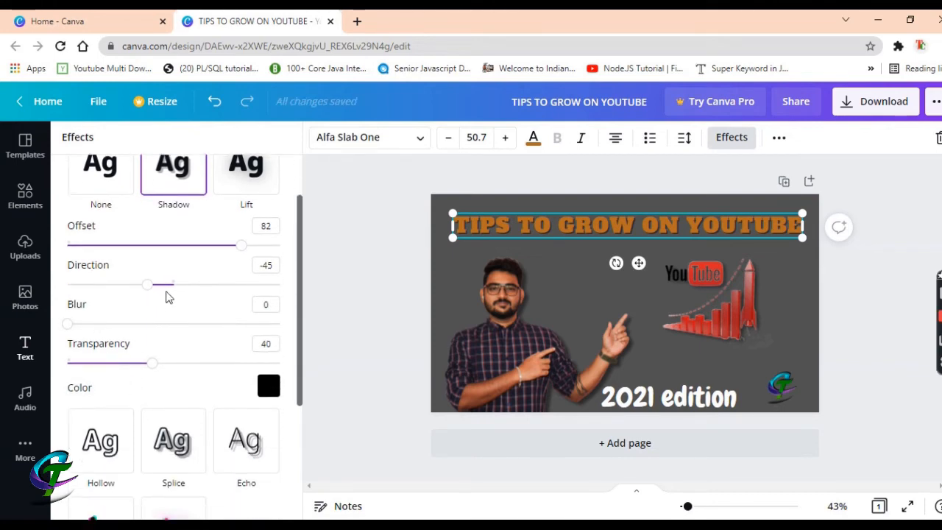
mouse_move(147, 290)
mouse_down()
mouse_move(127, 290)
mouse_move(173, 302)
mouse_move(131, 307)
mouse_move(216, 314)
mouse_move(98, 307)
mouse_move(225, 307)
mouse_move(133, 307)
mouse_move(153, 298)
mouse_up()
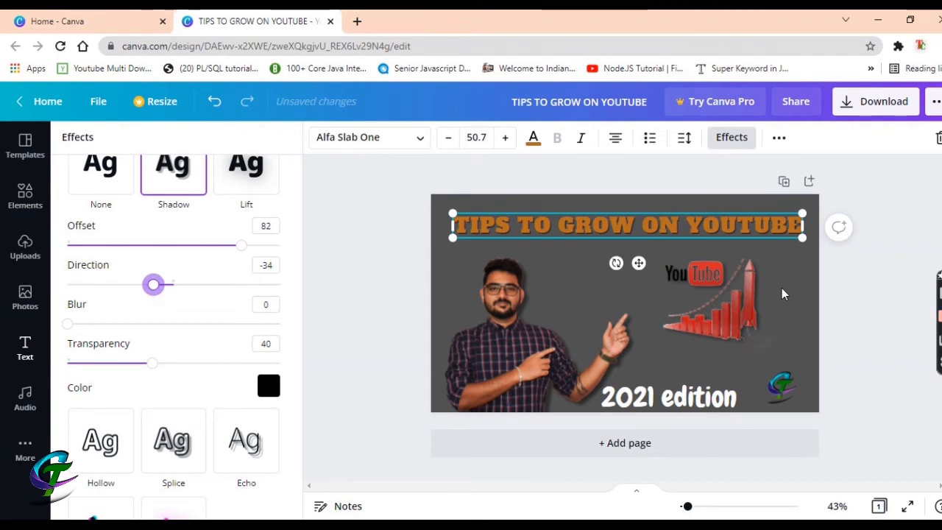
Give the '2021 edition' caption a light grey Shadow effect
click(666, 401)
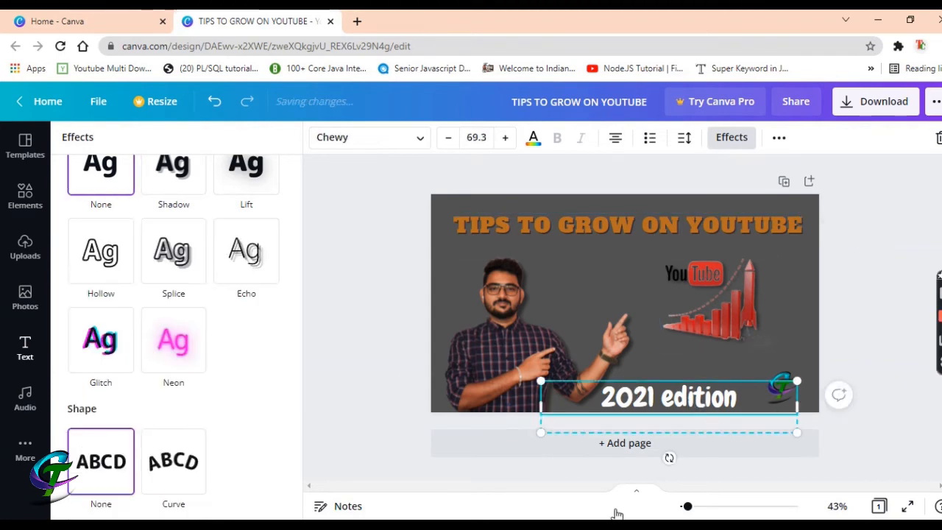
scroll(202, 339, up, 1)
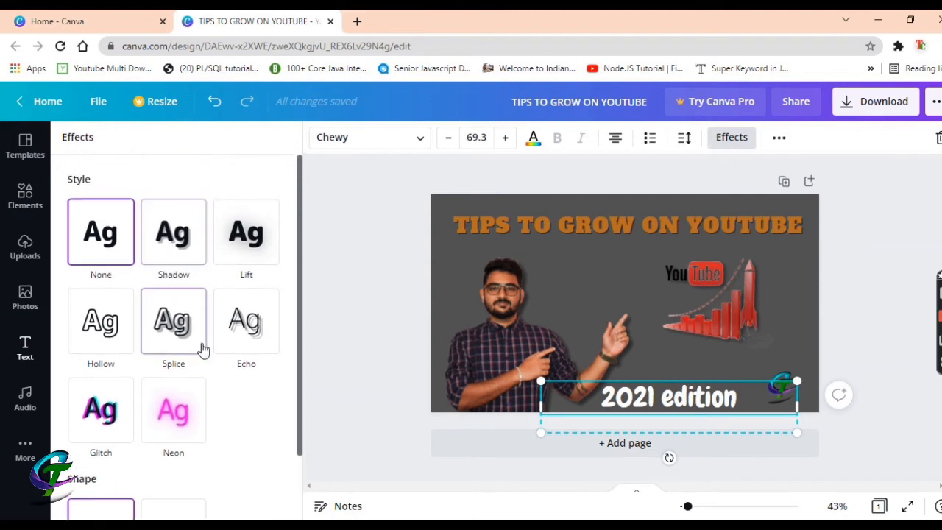
click(177, 244)
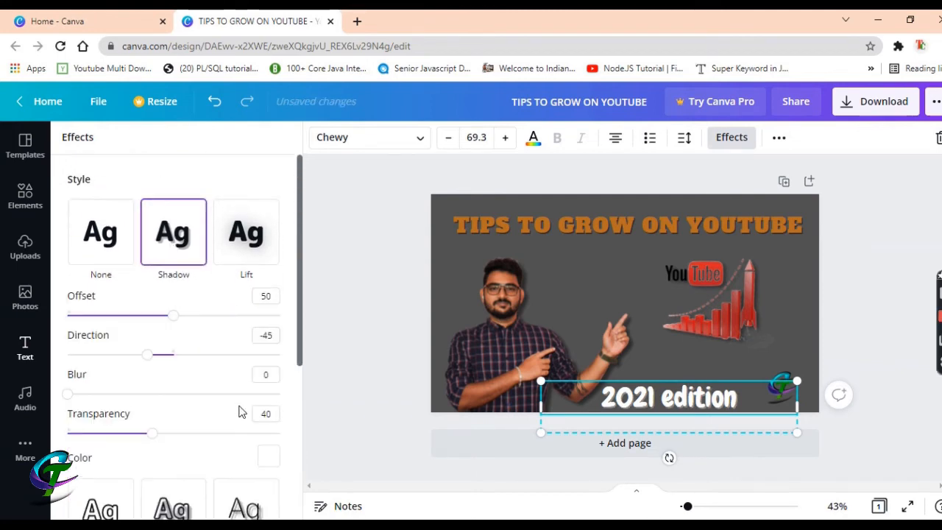
drag(166, 312, 230, 327)
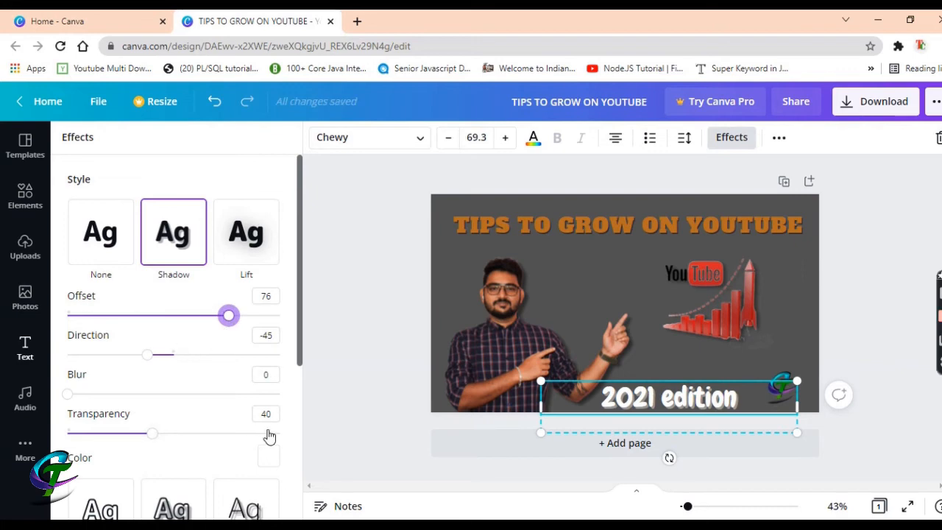
click(268, 456)
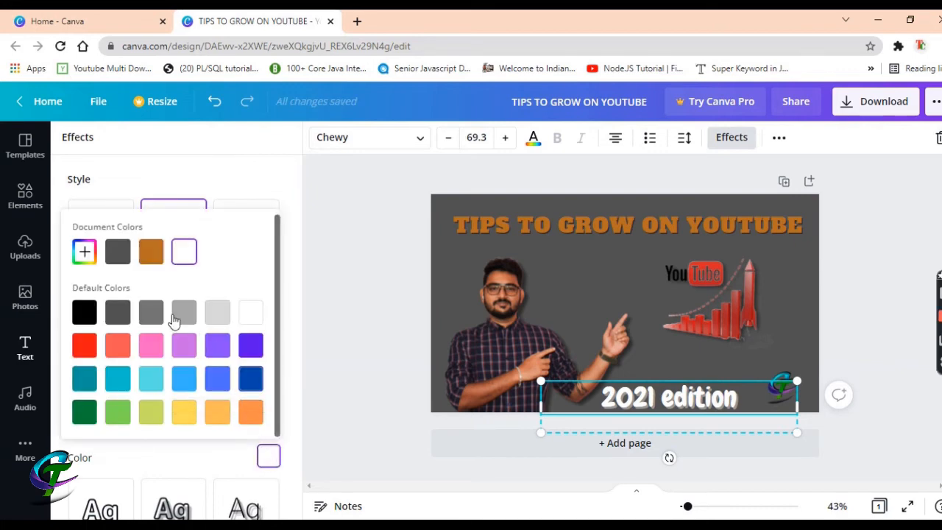
click(217, 312)
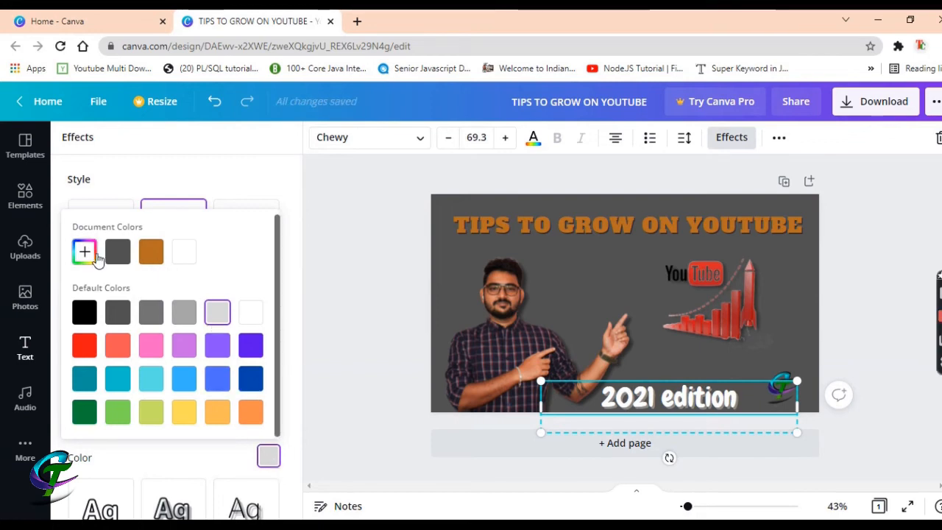
click(283, 181)
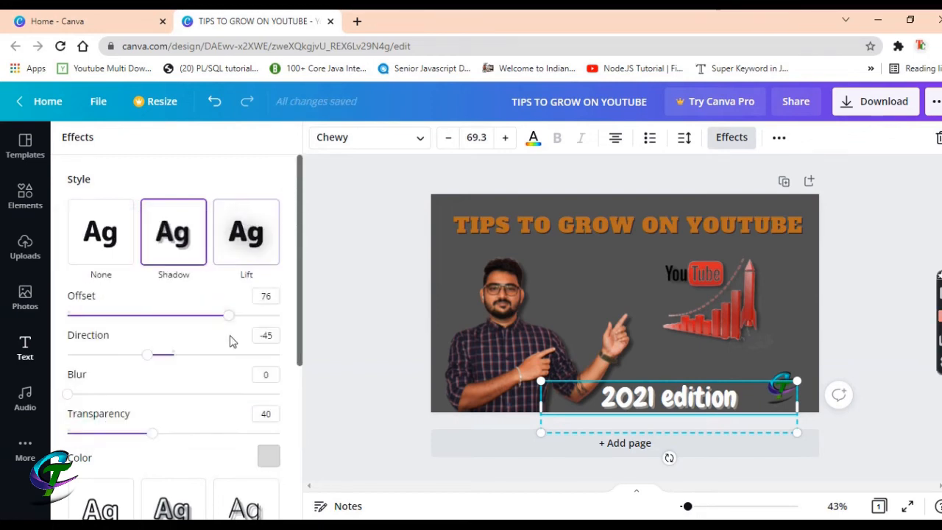
Set caption shadow direction -40, offset 81, transparency 28; headline shadow transparency 46
mouse_move(152, 359)
mouse_down()
mouse_move(139, 356)
mouse_move(149, 357)
mouse_up()
drag(228, 315, 239, 316)
scroll(117, 442, down, 1)
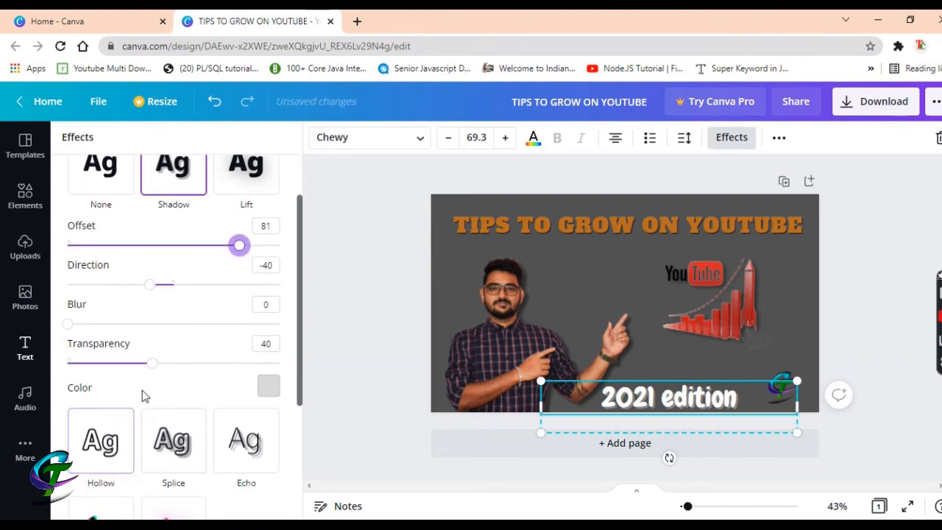
drag(151, 365, 127, 361)
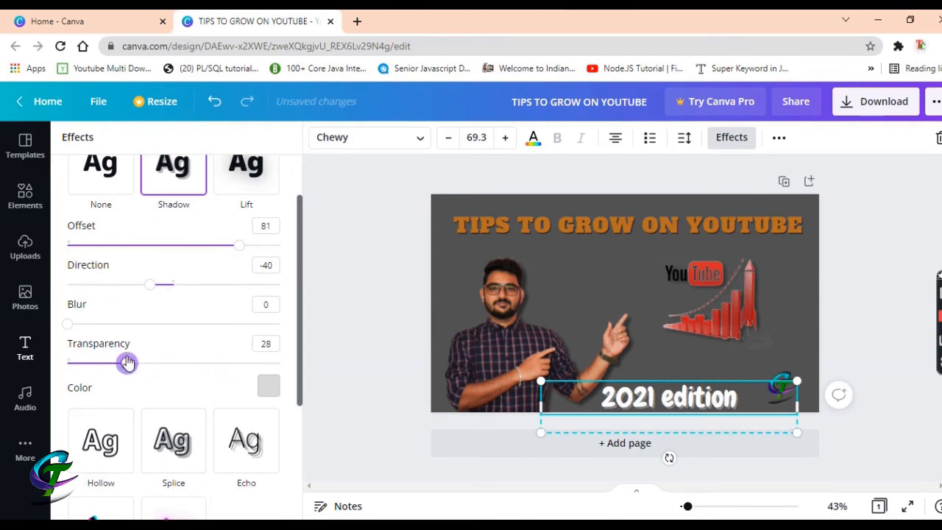
click(541, 237)
mouse_move(156, 372)
mouse_down()
mouse_move(111, 370)
mouse_move(170, 371)
mouse_up()
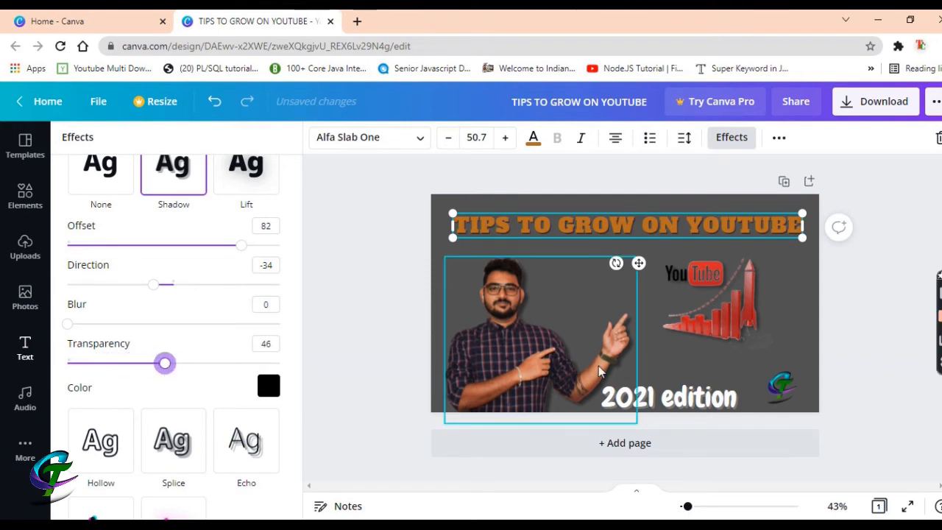
Close the text effects by selecting the logo, then the page background
click(786, 380)
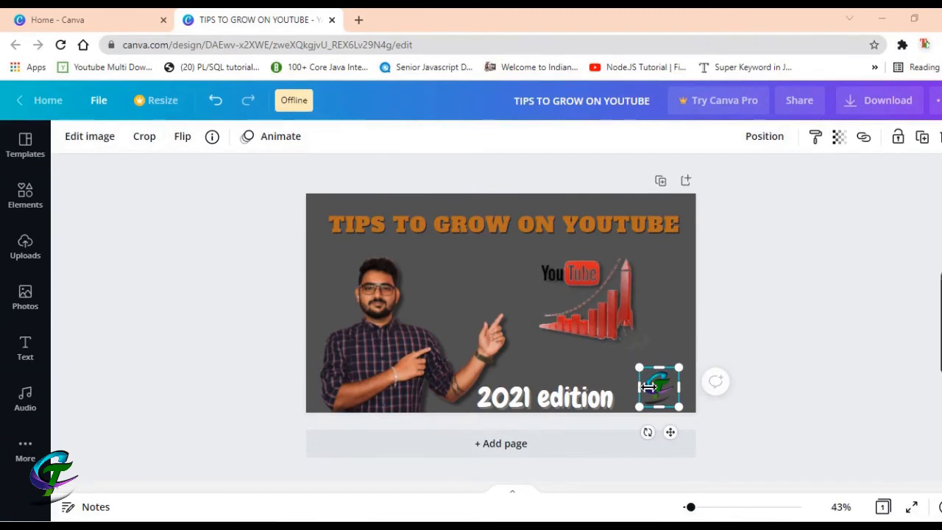
click(685, 282)
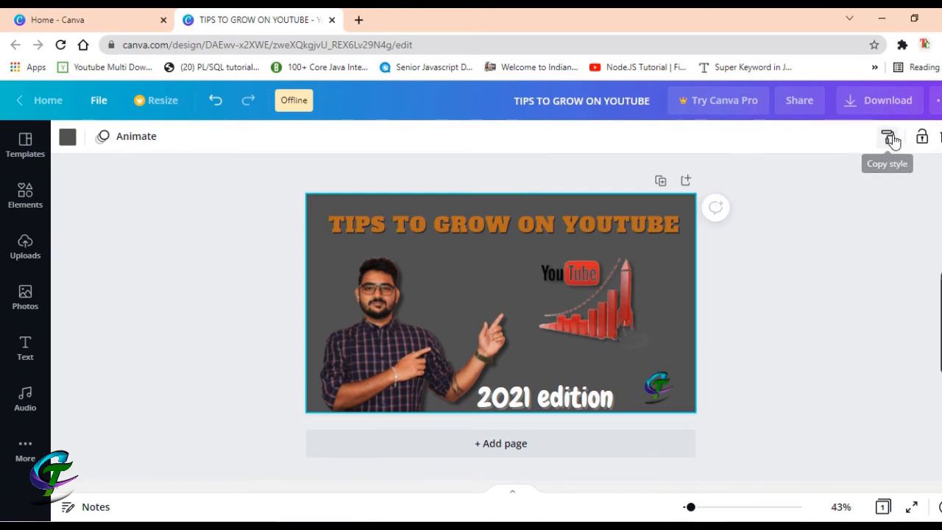
View Page Animations, connect to the phone hotspot Wi-Fi, and open the Uploads panel
click(104, 137)
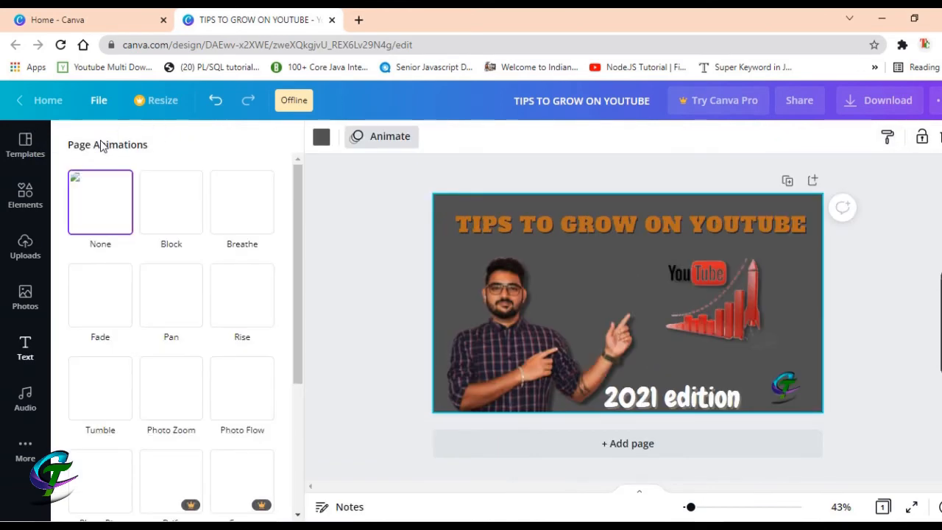
mouse_move(304, 180)
mouse_down()
mouse_move(301, 225)
mouse_move(301, 188)
mouse_up()
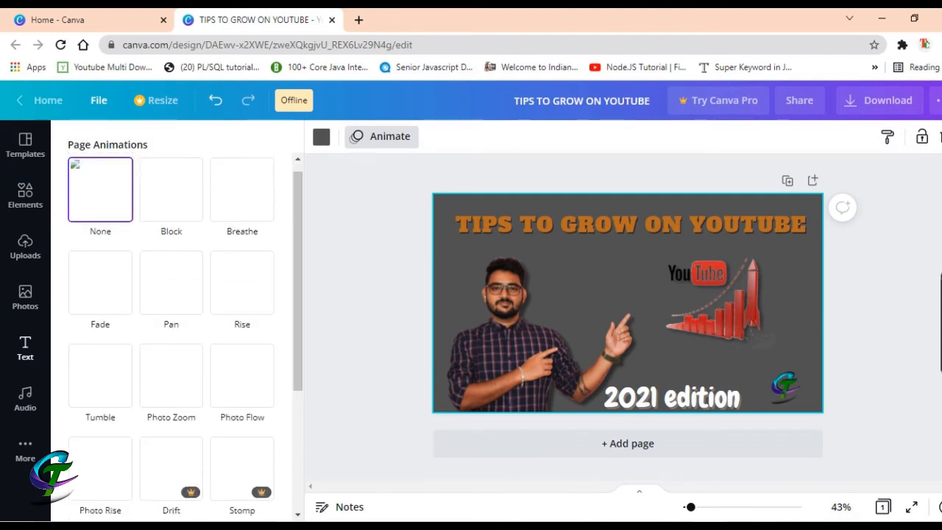
click(837, 527)
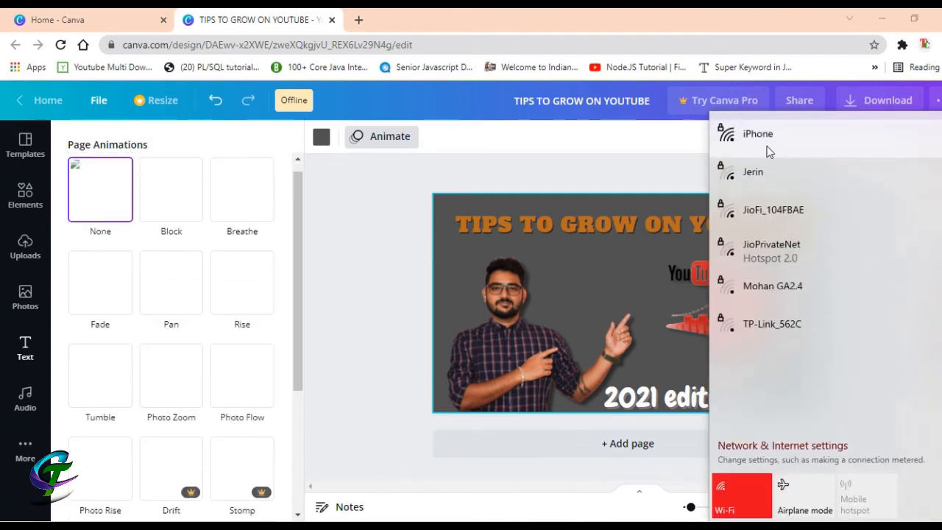
click(768, 151)
click(876, 197)
click(358, 212)
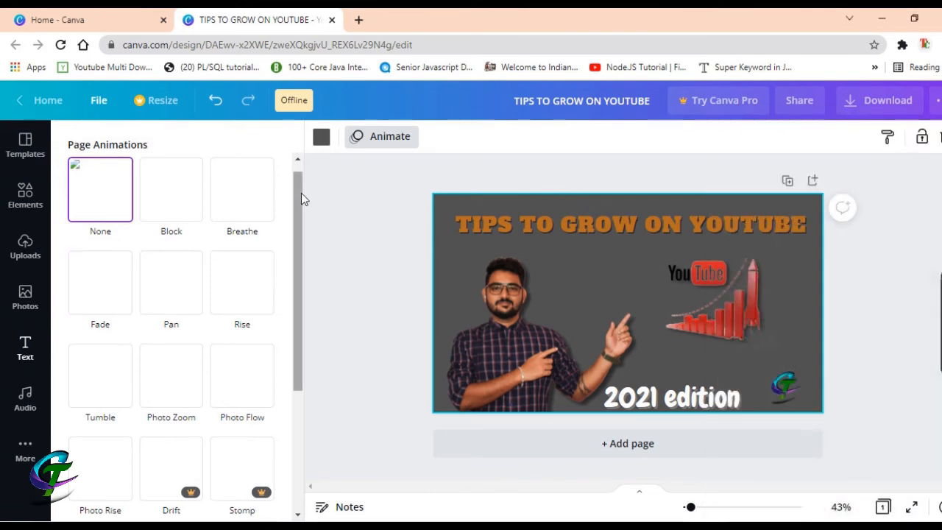
drag(301, 193, 300, 154)
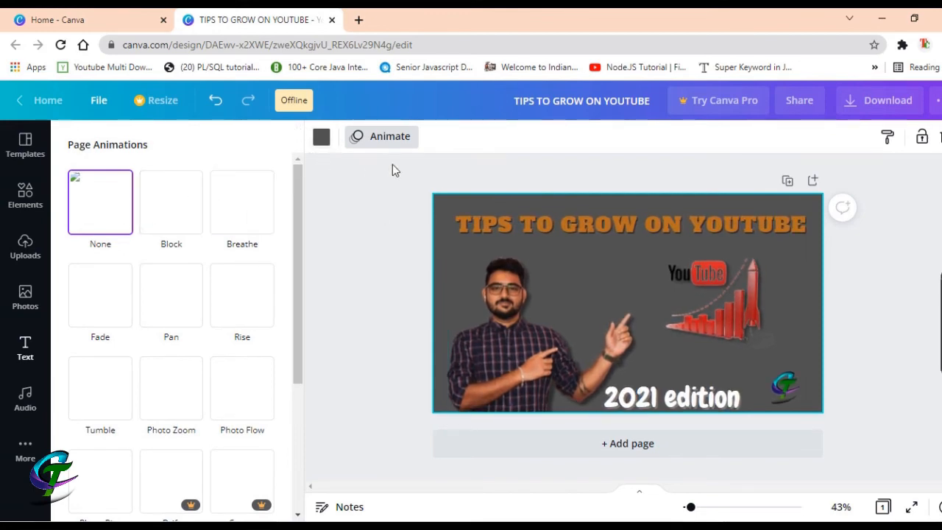
click(29, 245)
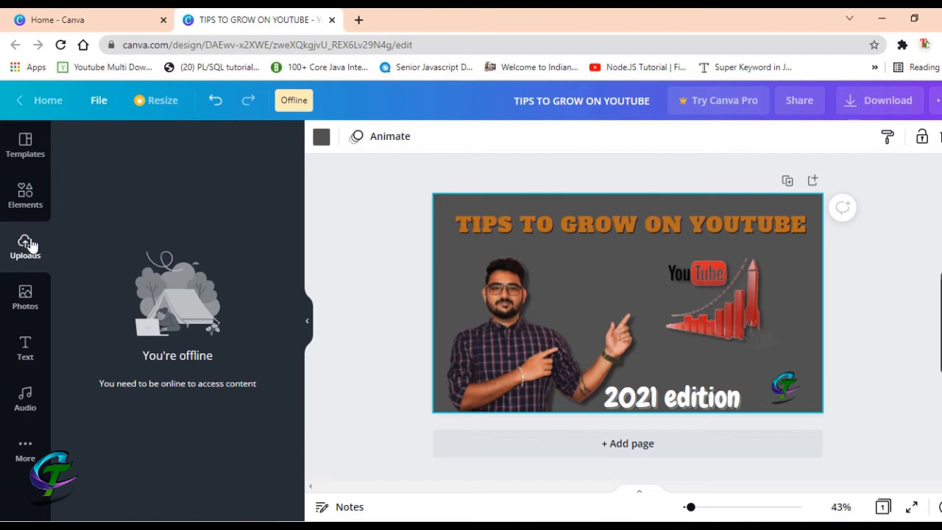
Reconnect to the iPhone Wi-Fi hotspot and reopen the Uploads panel so images load again
click(34, 295)
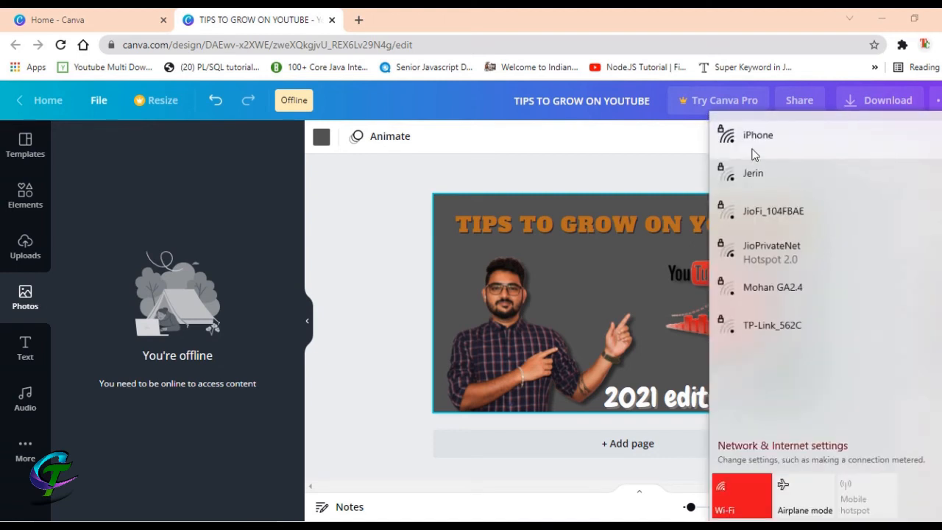
click(753, 147)
click(876, 197)
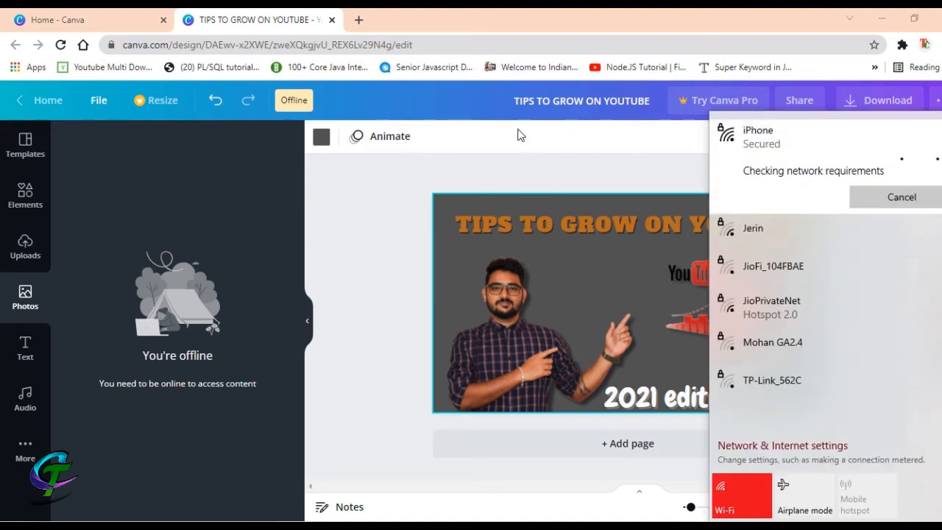
click(383, 181)
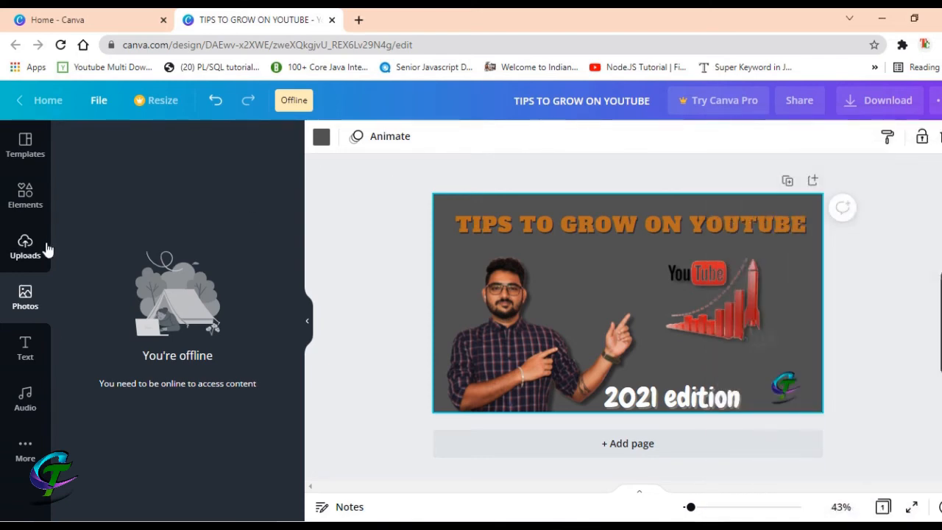
click(25, 262)
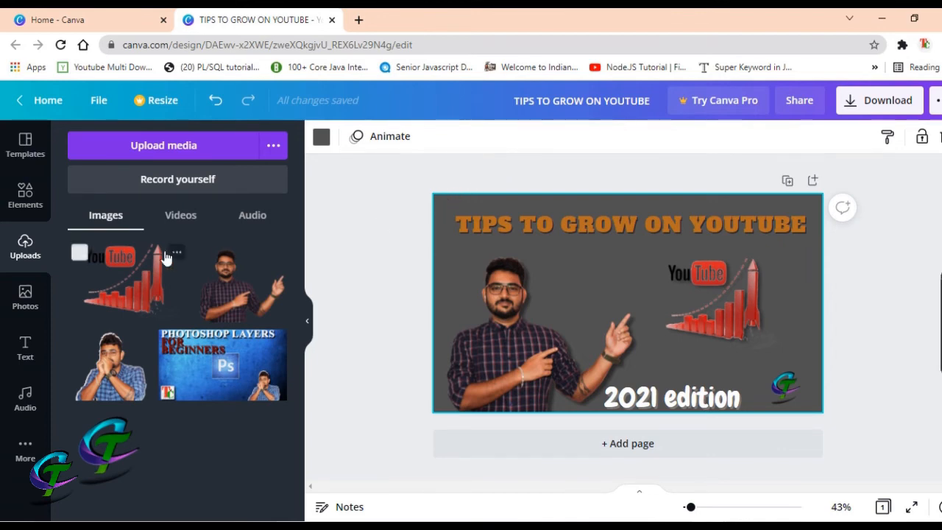
Cancel the accidental Copy style on the page background and collapse the Uploads panel
click(887, 137)
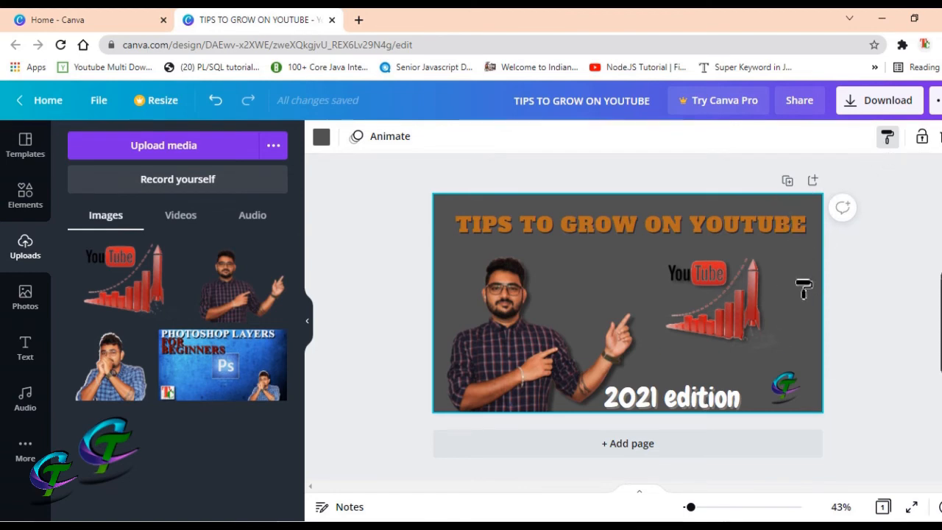
click(825, 339)
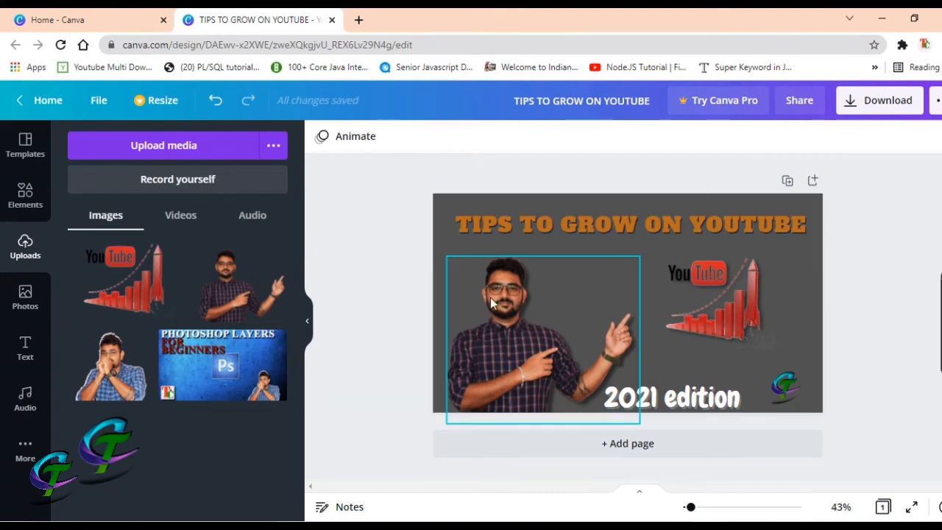
click(308, 324)
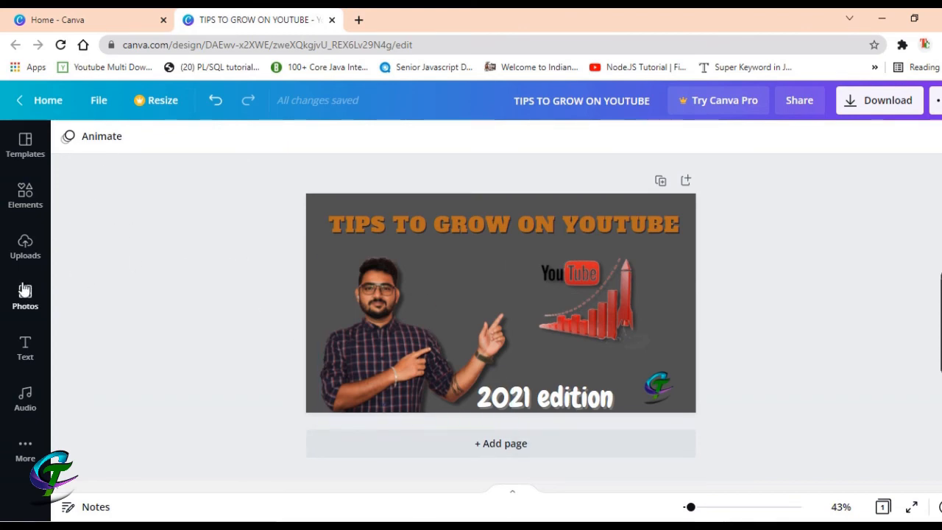
click(33, 305)
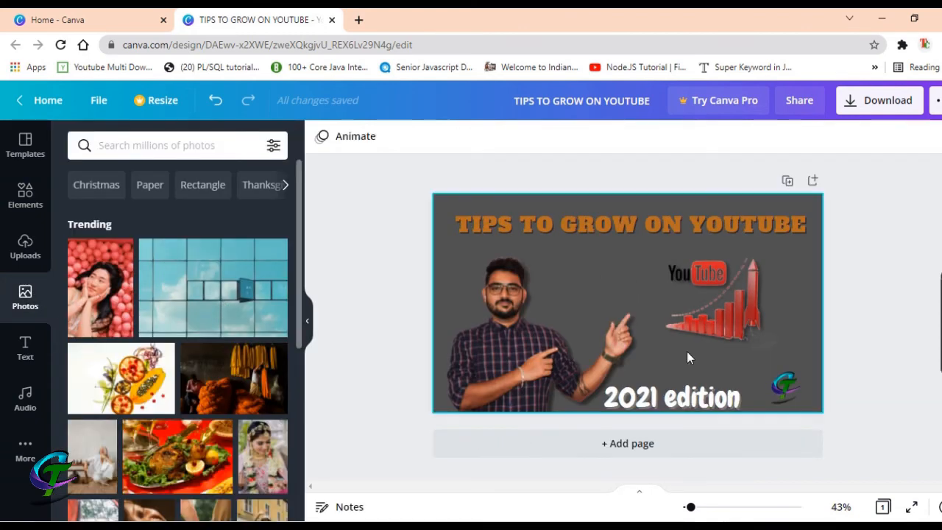
Nudge the '2021 edition' text and the 'TIPS TO GROW ON YOUTUBE' headline slightly higher
click(672, 391)
drag(673, 391, 672, 385)
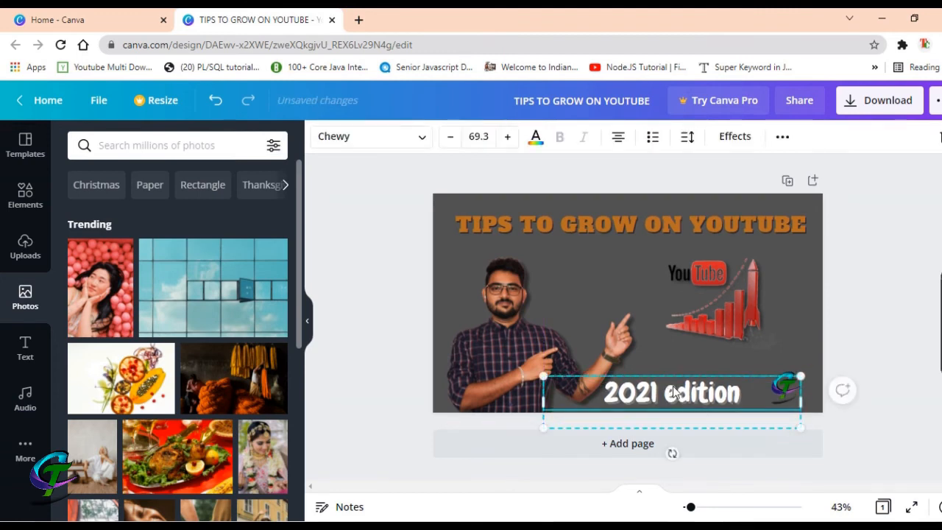
click(640, 215)
drag(638, 224, 637, 219)
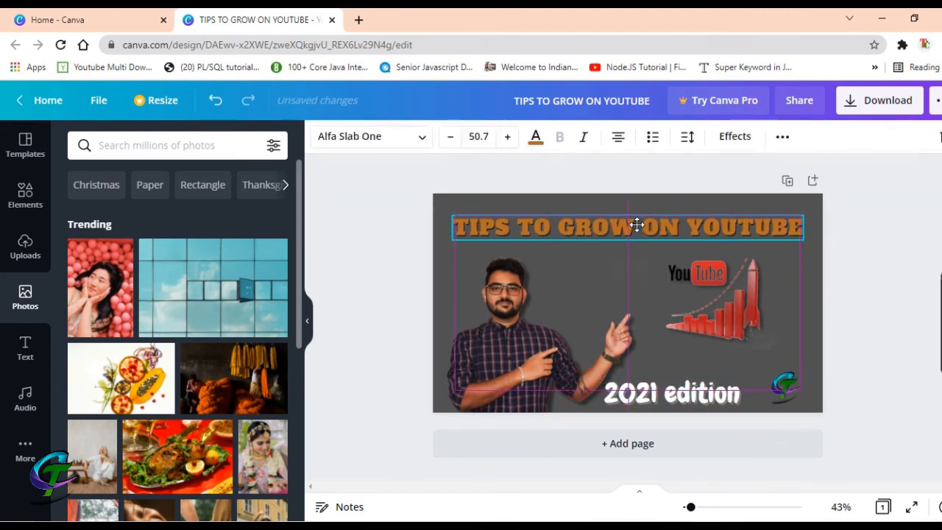
Enlarge the YouTube rocket growth graphic by its corner handle, shifting it slightly up-left
click(741, 301)
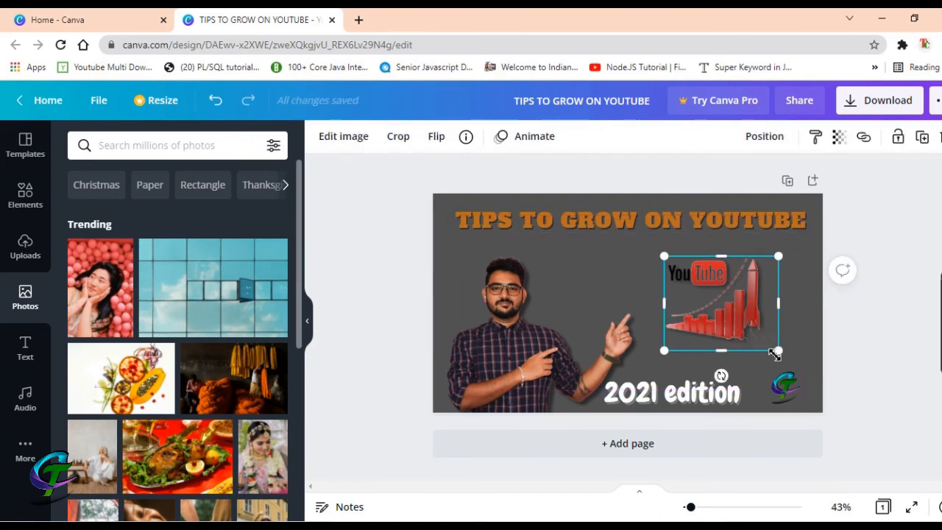
drag(778, 354, 801, 373)
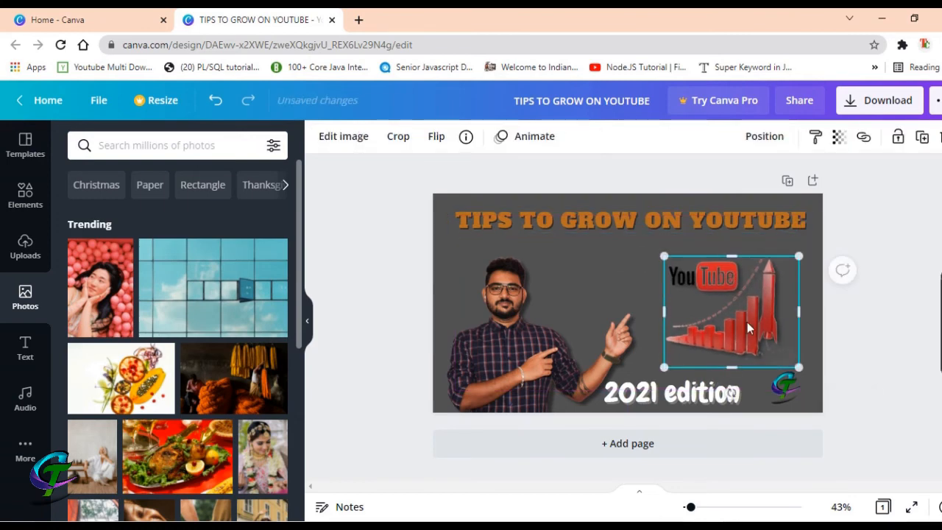
drag(746, 322, 741, 313)
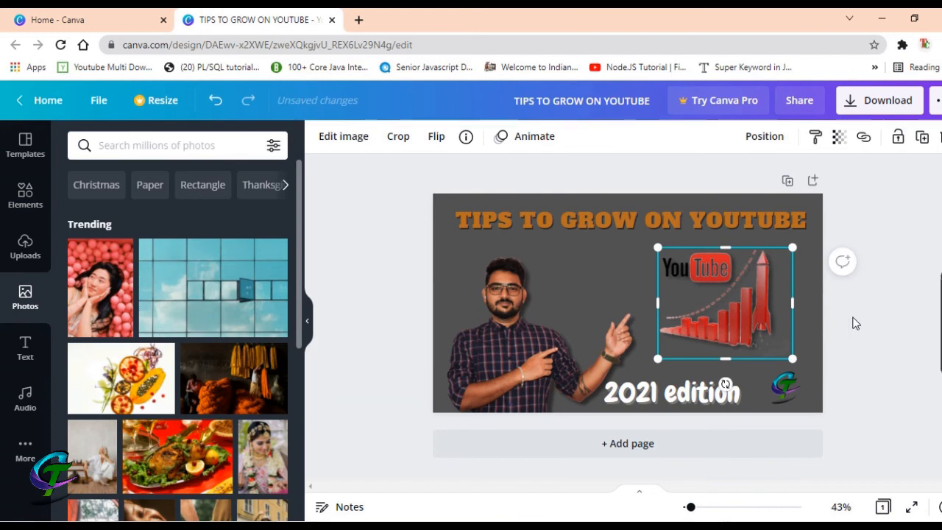
click(855, 324)
click(308, 321)
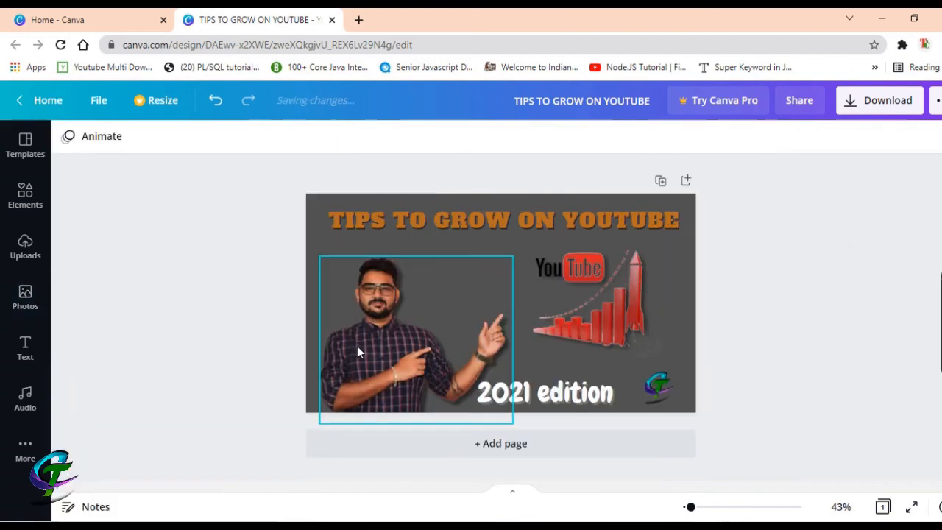